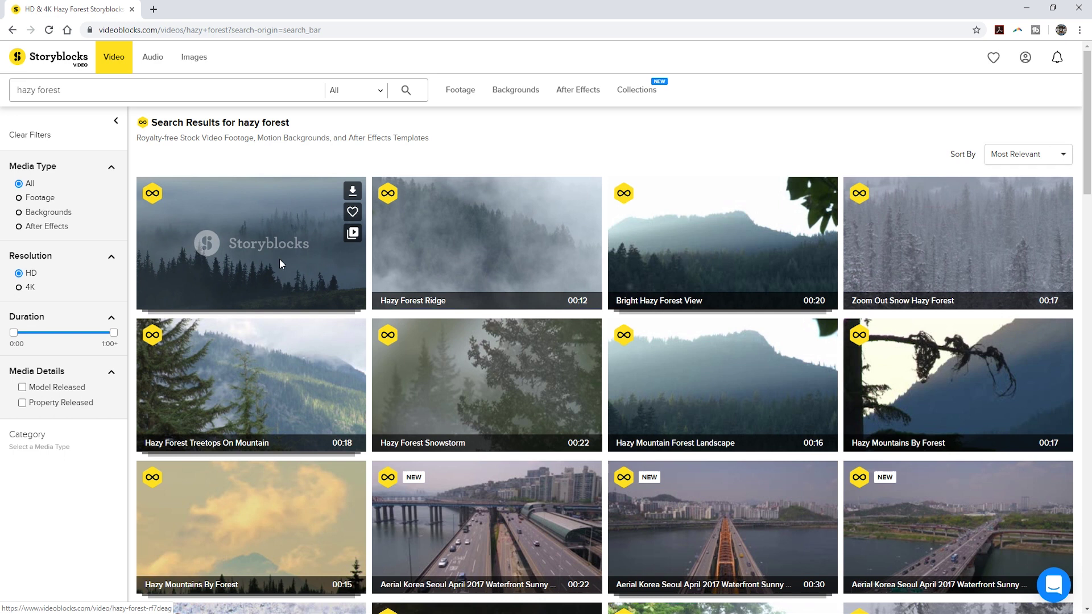
Open the 'Subway Ride Time Lapse Taiwan' clip page from the subway ride time lapse search results.
{"action": "left_click", "coordinate": [280, 264]}
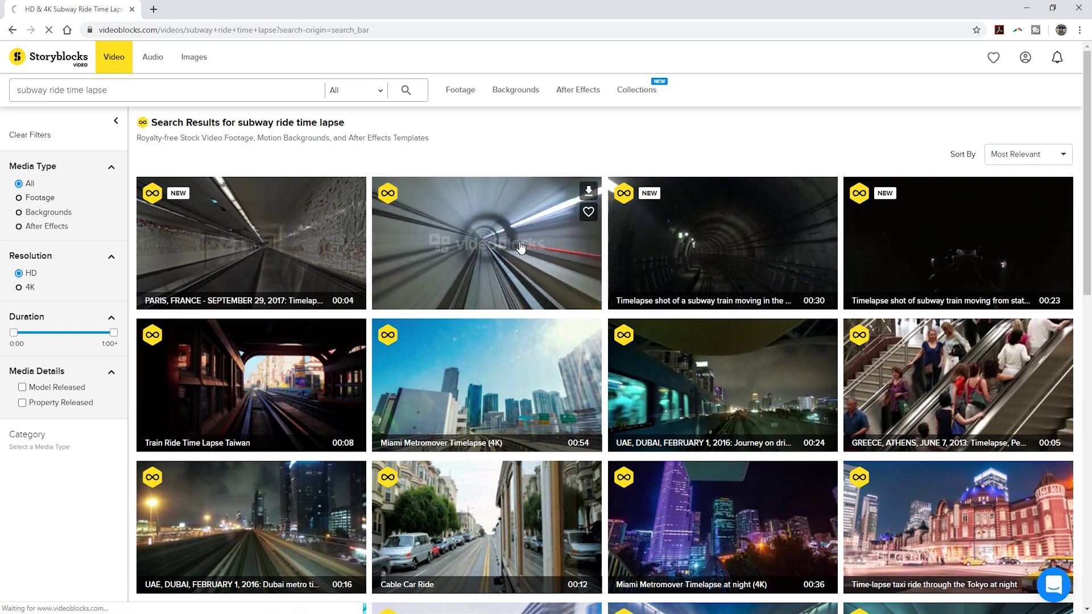
{"action": "left_click", "coordinate": [520, 247]}
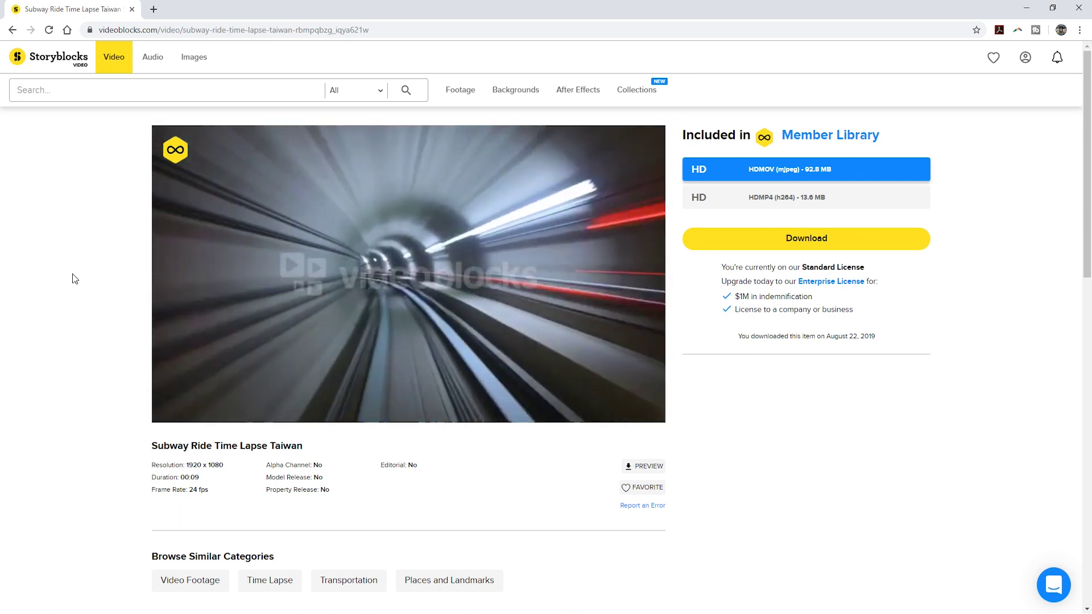
Go back to the results and open the Swiss Alps Landscape Time Lapse clip page.
{"action": "key", "text": "alt+Left"}
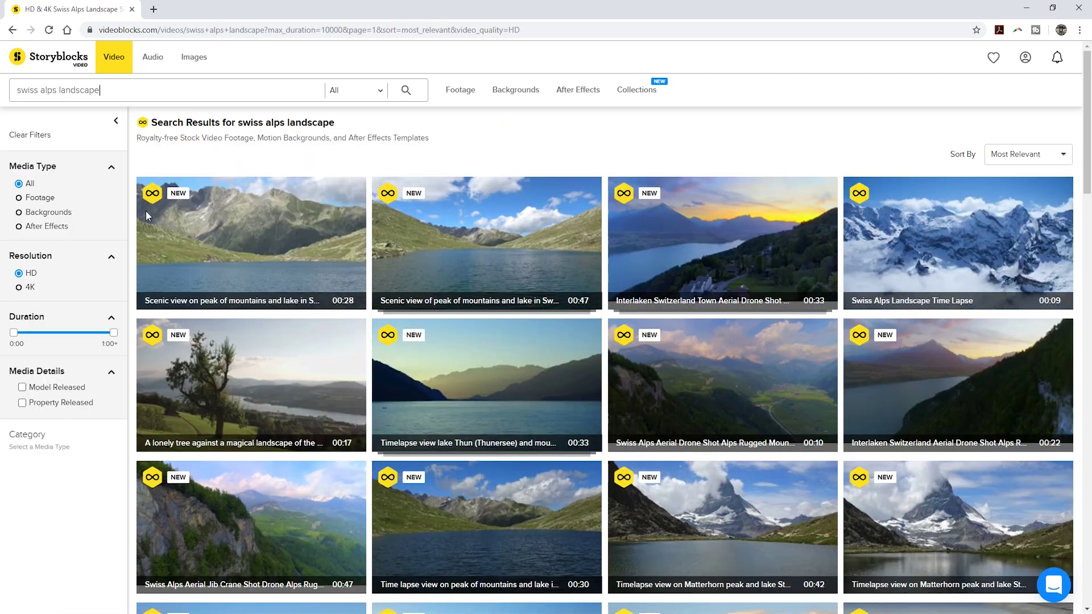
{"action": "mouse_move", "coordinate": [1001, 235]}
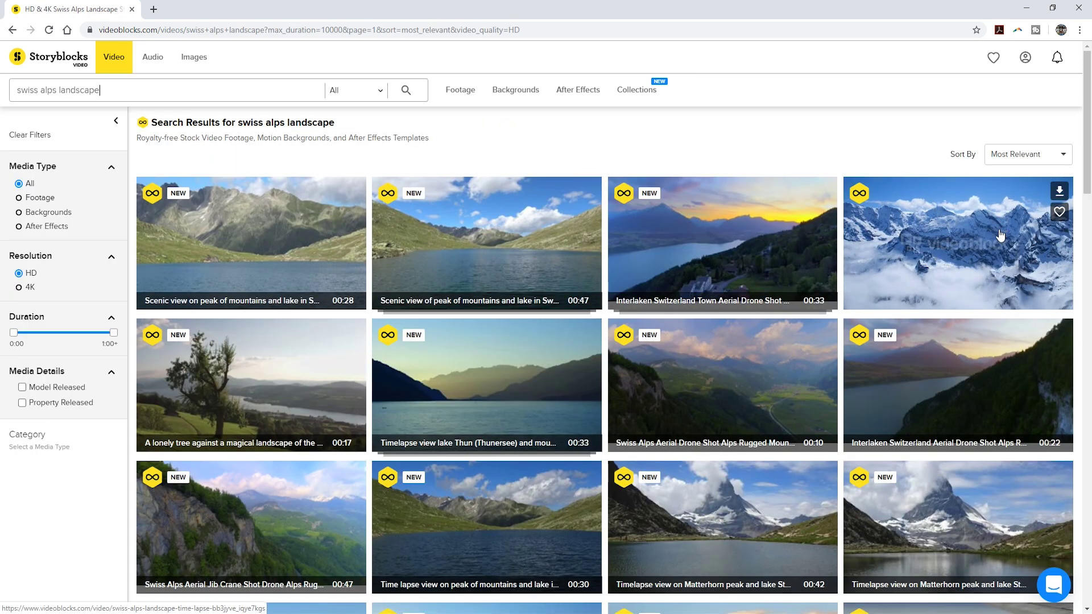
{"action": "left_click", "coordinate": [1000, 235]}
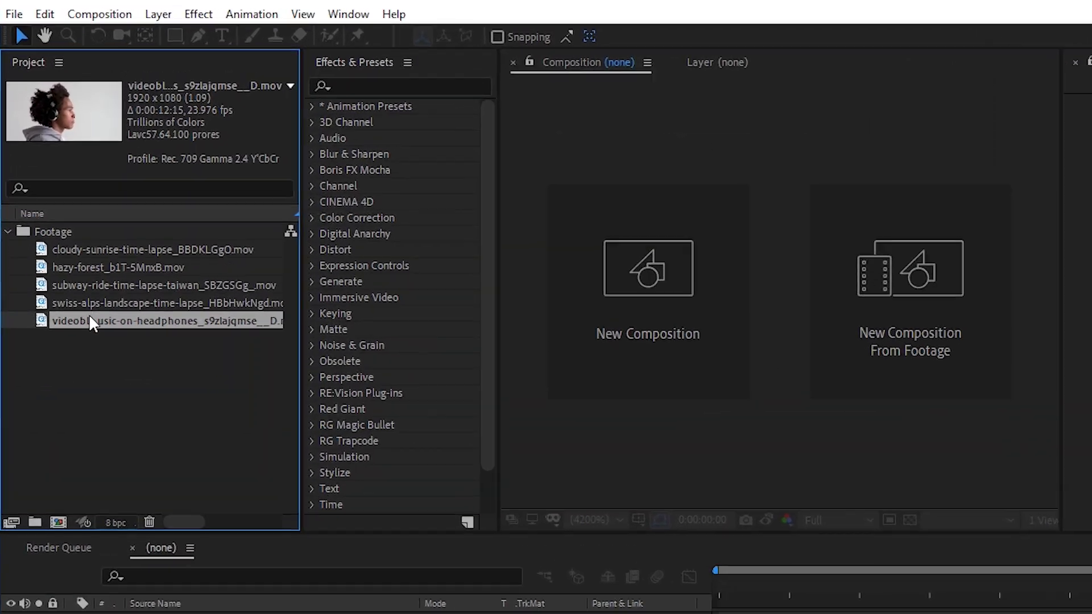
Check the details of the swiss-alps, subway, hazy-forest and cloudy-sunrise footage items.
{"action": "left_click", "coordinate": [101, 362]}
{"action": "left_click", "coordinate": [102, 344]}
{"action": "left_click", "coordinate": [105, 319]}
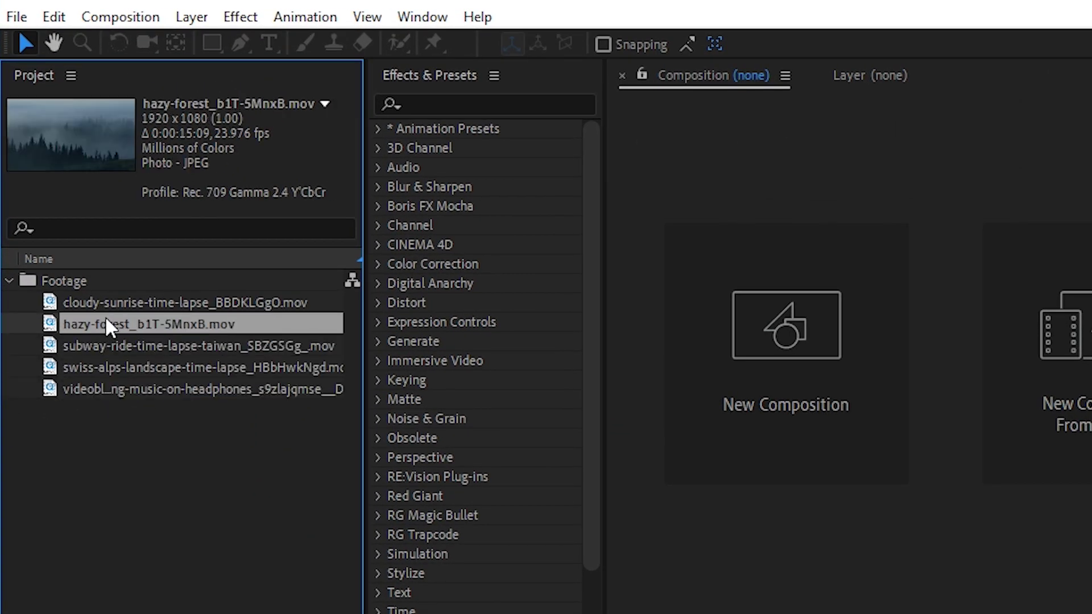
{"action": "left_click", "coordinate": [108, 303]}
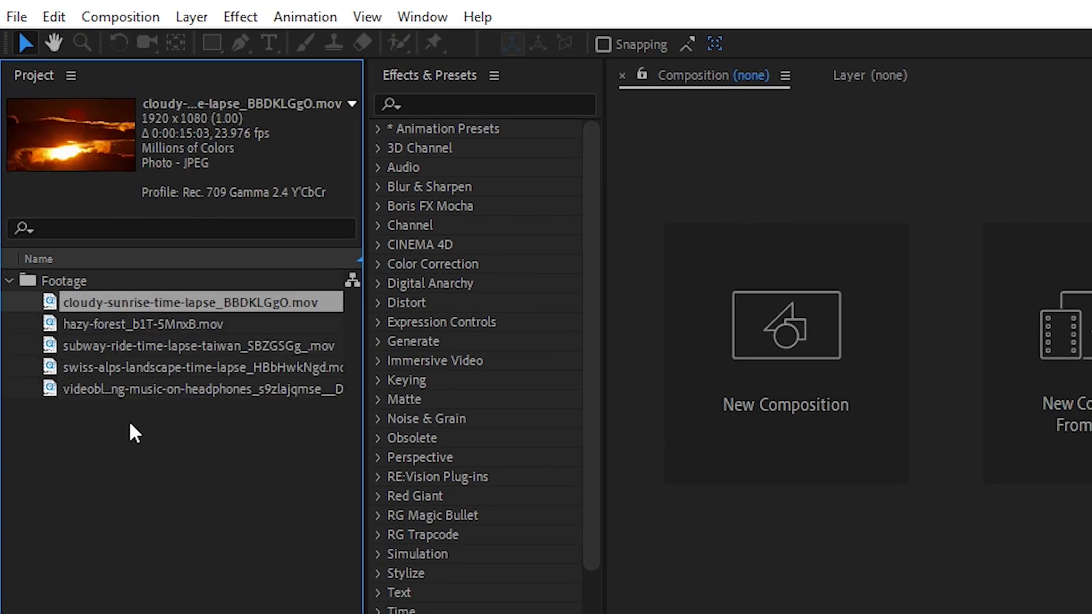
Create a 1920x1080, 23.976 fps, 15-second composition named MAIN.
{"action": "left_click", "coordinate": [148, 20]}
{"action": "left_click", "coordinate": [143, 39]}
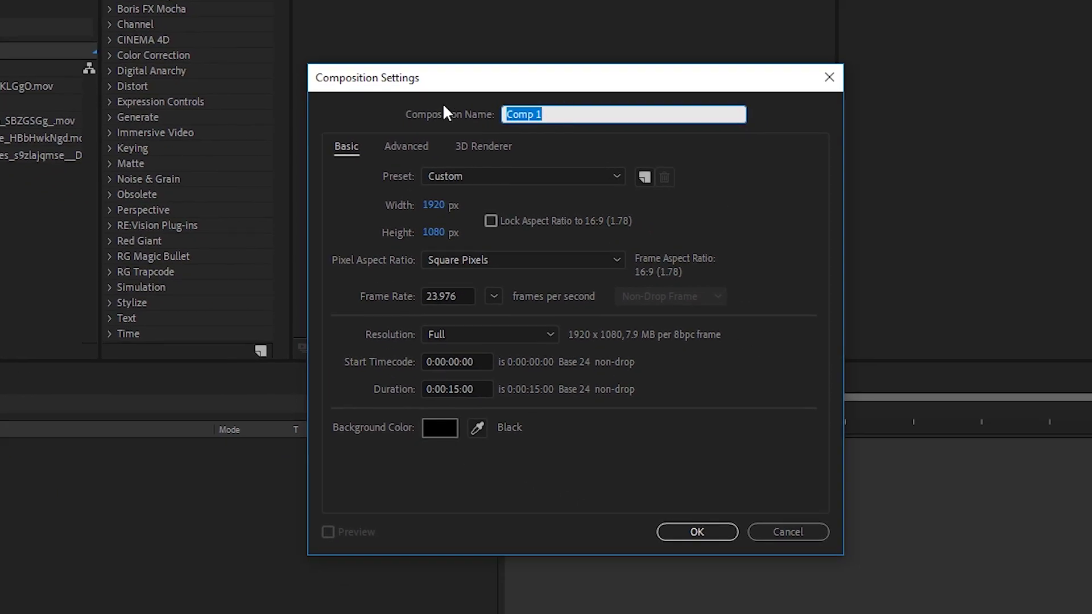
{"action": "type", "text": "MAIN"}
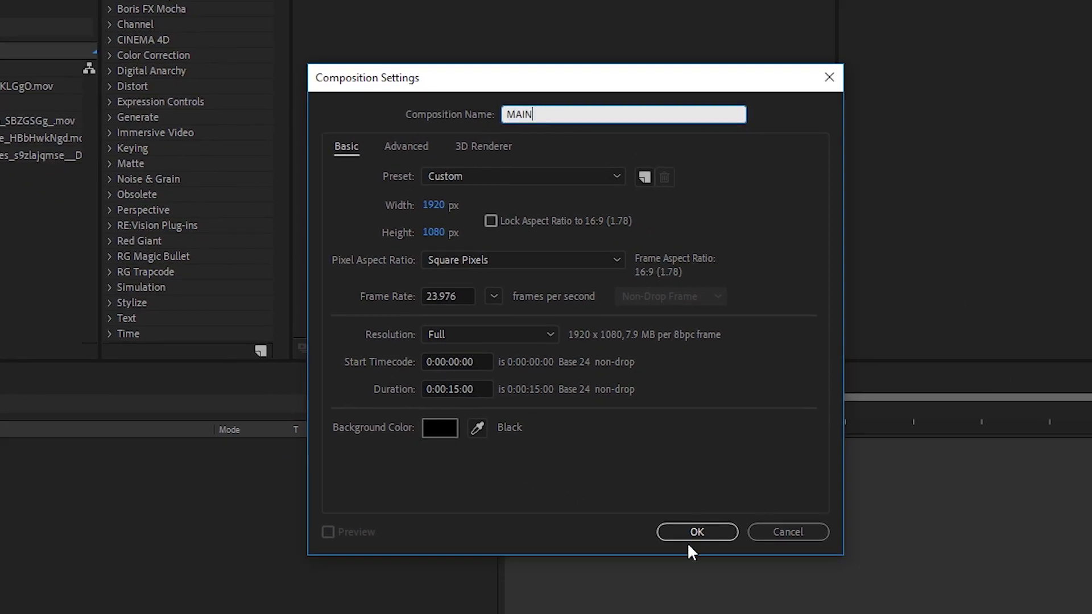
{"action": "left_click", "coordinate": [691, 538]}
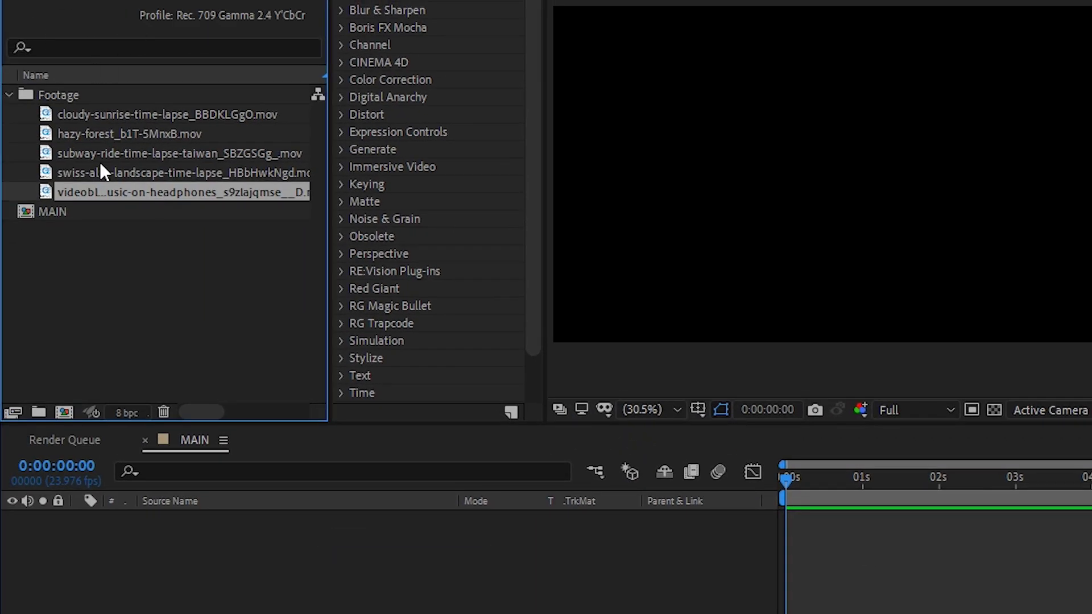
Add the headphones clip to MAIN, resize the panels, and place hazy-forest beneath it as layer 2.
{"action": "left_click_drag", "start_coordinate": [182, 192], "coordinate": [502, 568]}
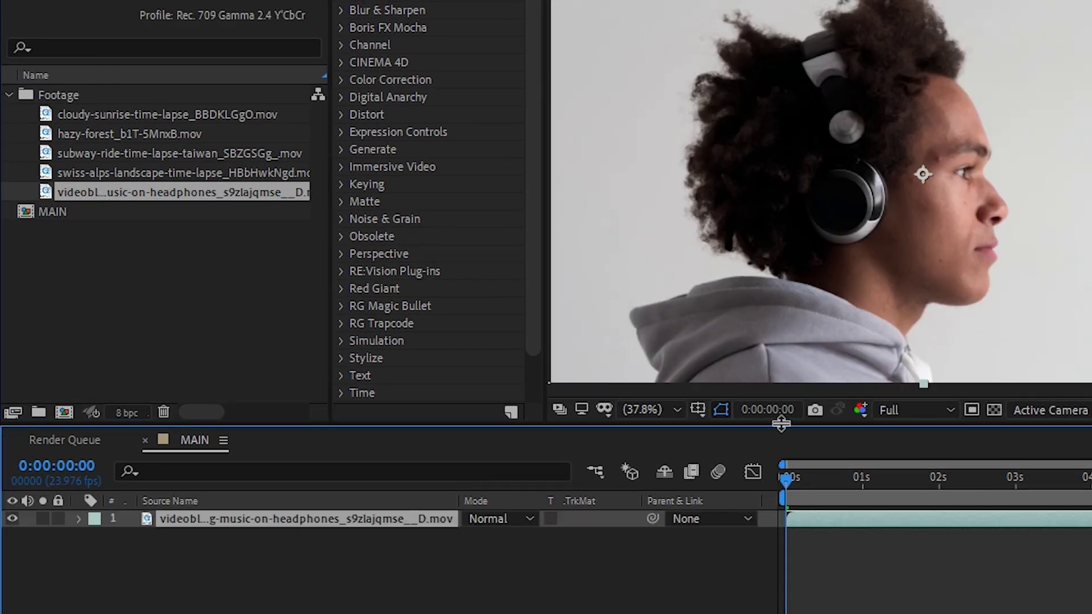
{"action": "left_click_drag", "start_coordinate": [782, 423], "coordinate": [763, 574]}
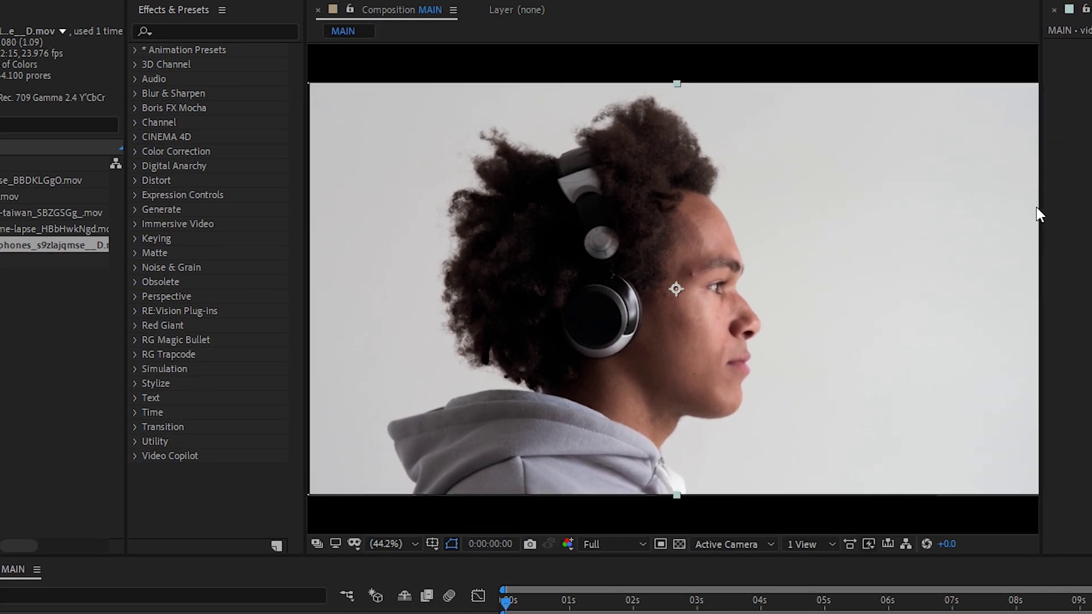
{"action": "left_click_drag", "start_coordinate": [1038, 214], "coordinate": [1033, 213]}
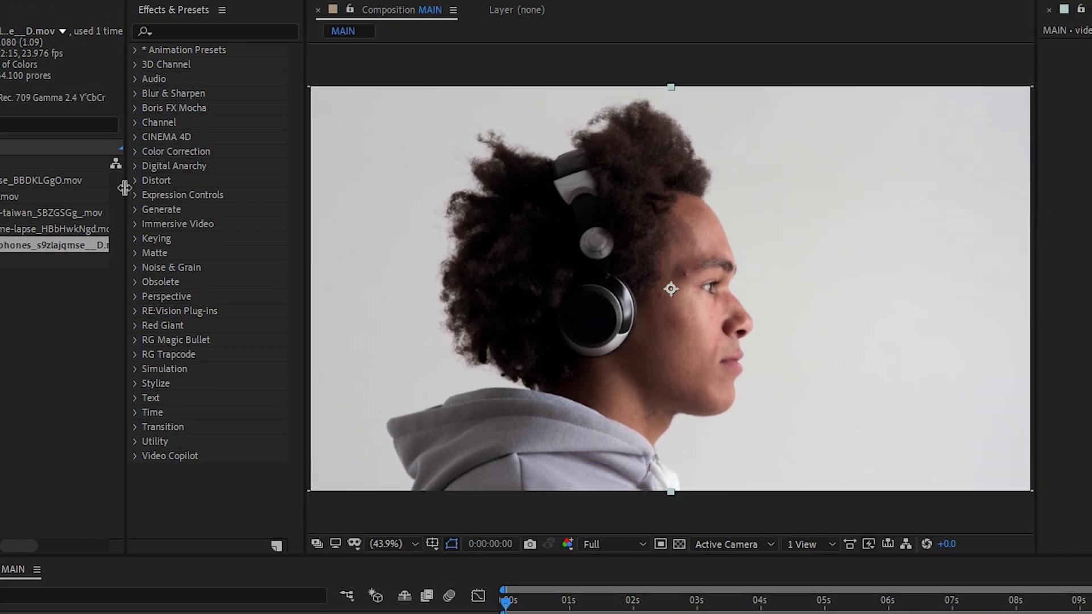
{"action": "left_click_drag", "start_coordinate": [124, 188], "coordinate": [44, 188]}
{"action": "left_click_drag", "start_coordinate": [305, 214], "coordinate": [129, 230]}
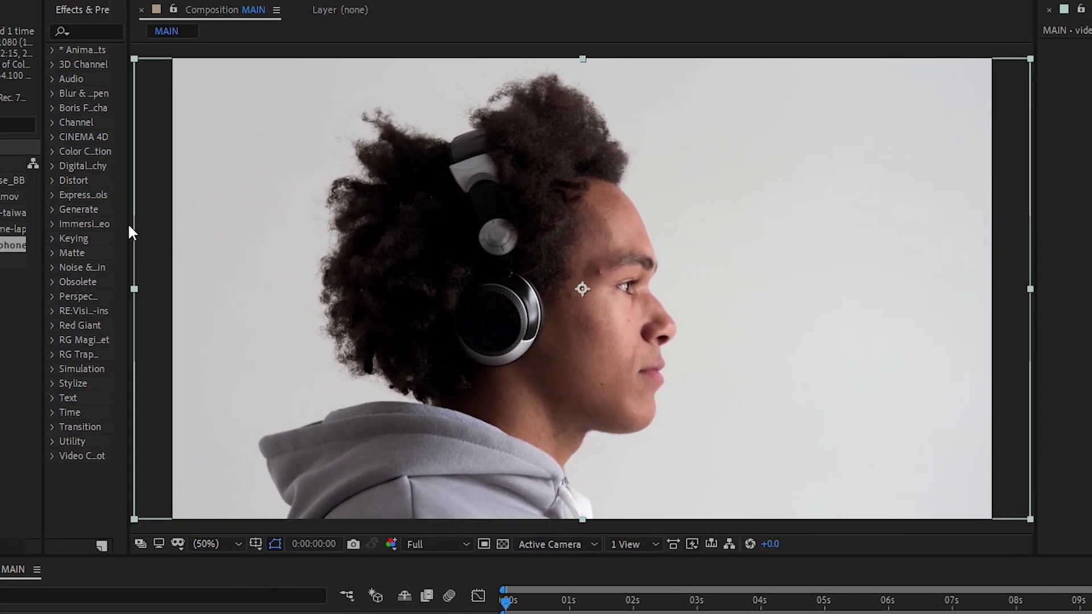
{"action": "left_click_drag", "start_coordinate": [45, 230], "coordinate": [165, 231]}
{"action": "left_click", "coordinate": [80, 195]}
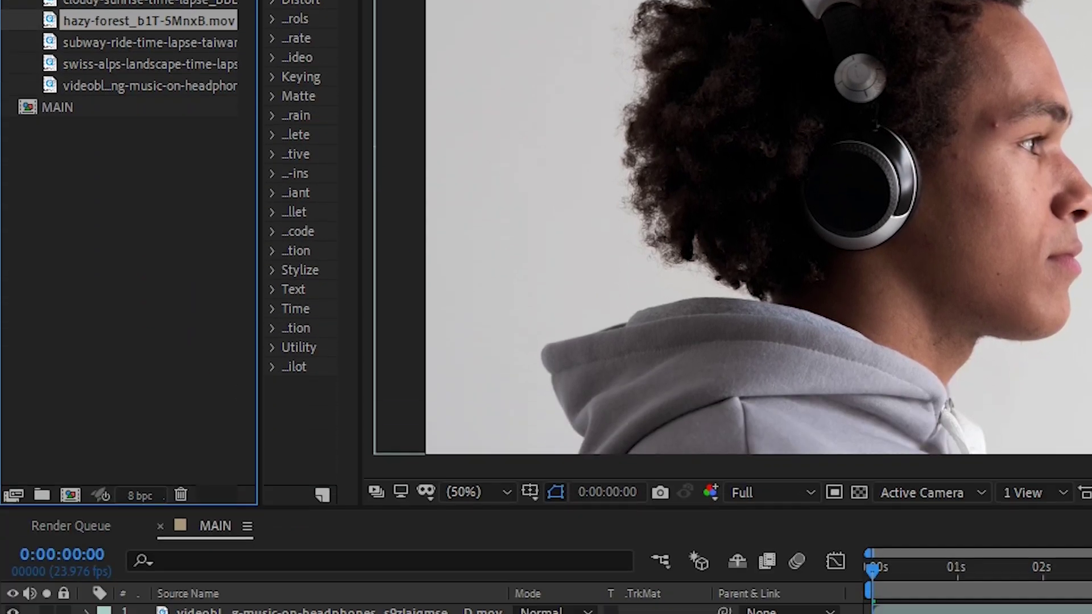
{"action": "left_click_drag", "start_coordinate": [50, 265], "coordinate": [332, 491]}
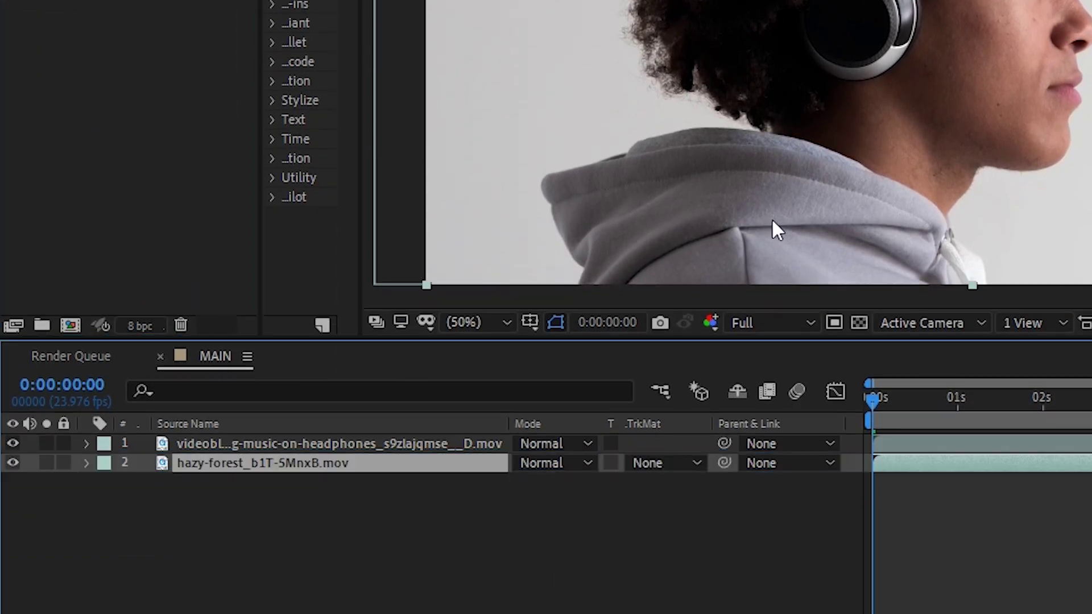
{"action": "left_click", "coordinate": [658, 470]}
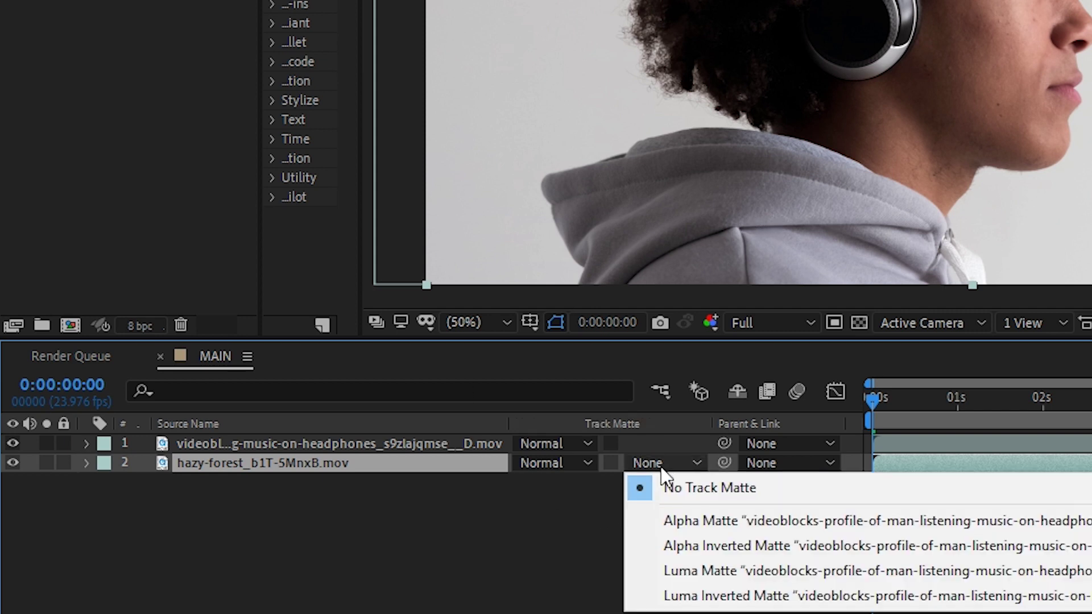
{"action": "left_click", "coordinate": [668, 511]}
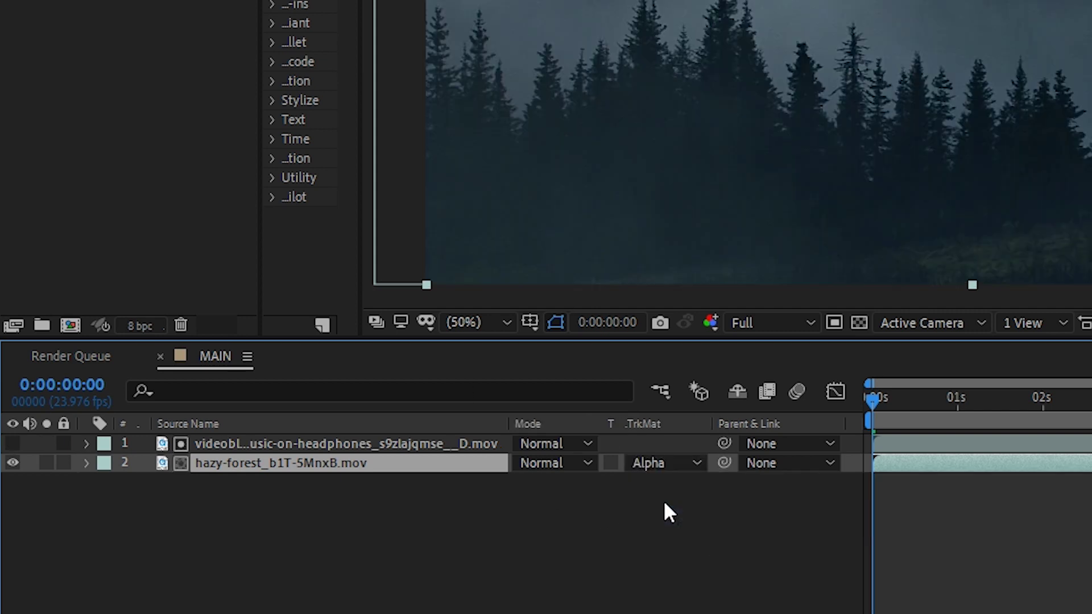
{"action": "left_click", "coordinate": [682, 463]}
{"action": "left_click", "coordinate": [690, 546]}
{"action": "left_click", "coordinate": [671, 464]}
{"action": "left_click", "coordinate": [680, 569]}
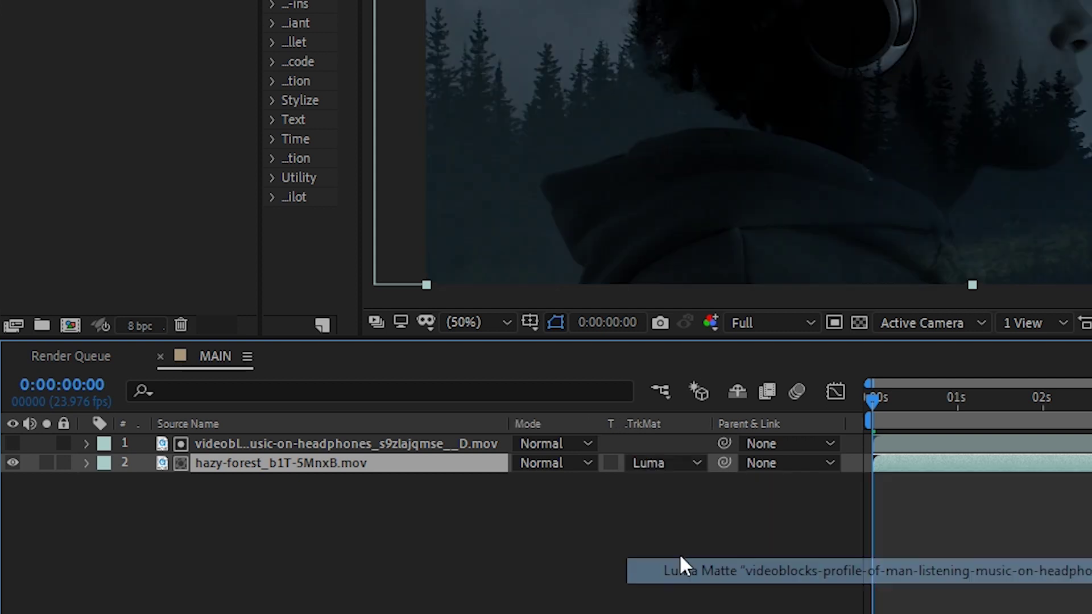
{"action": "left_click", "coordinate": [666, 463]}
{"action": "left_click", "coordinate": [715, 595]}
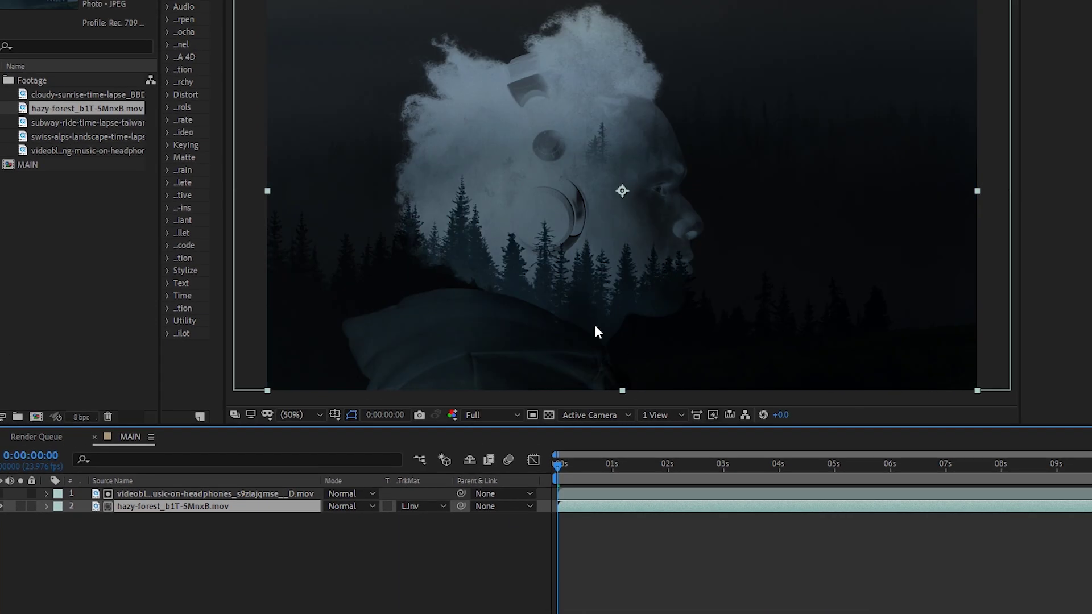
{"action": "left_click_drag", "start_coordinate": [558, 465], "coordinate": [857, 465]}
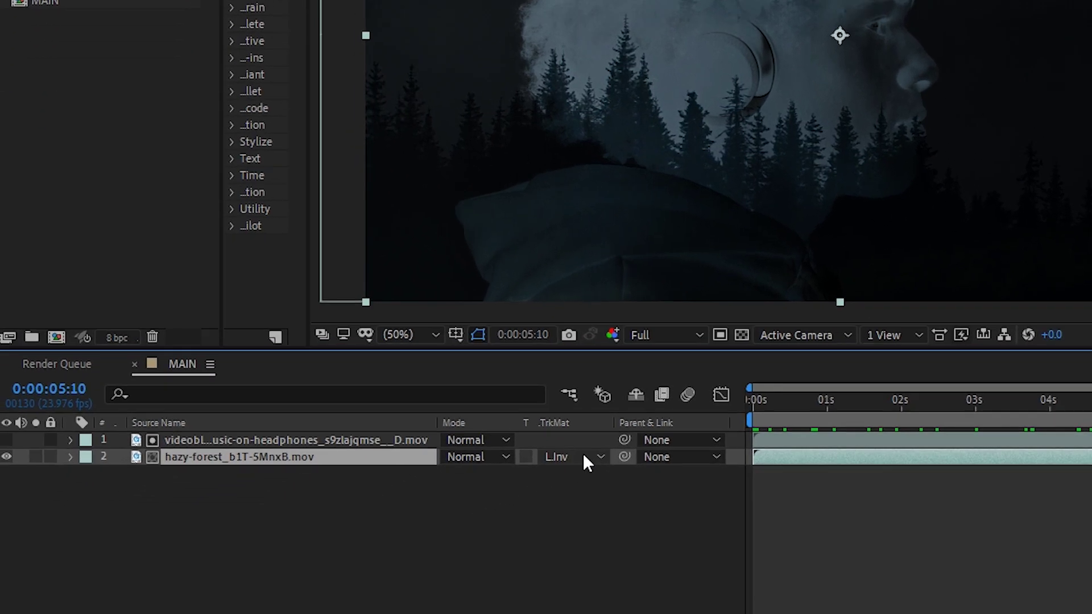
{"action": "left_click", "coordinate": [430, 507]}
{"action": "left_click", "coordinate": [675, 454]}
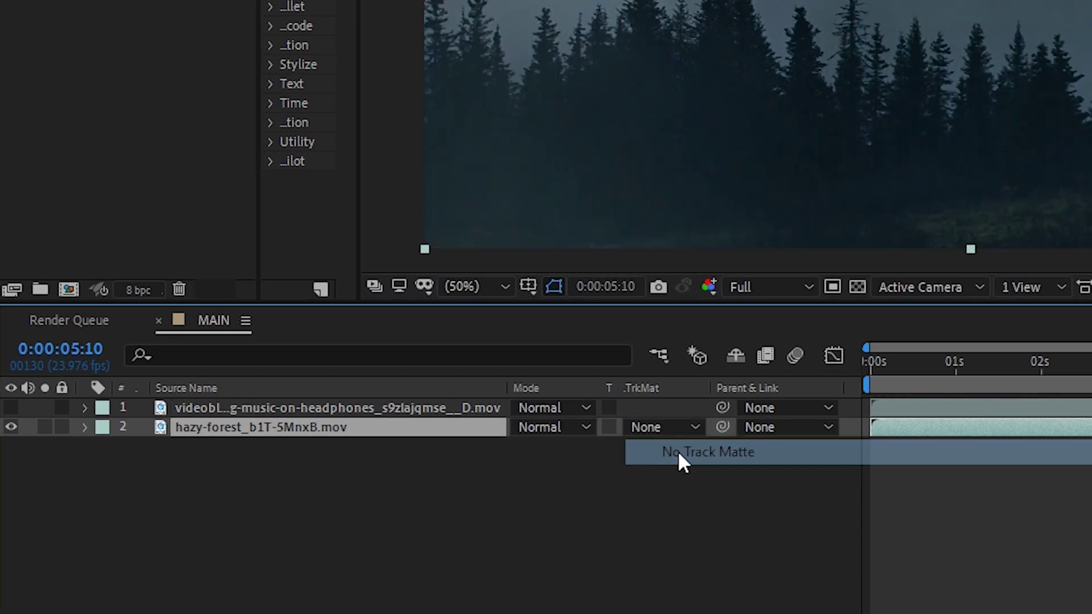
{"action": "left_click", "coordinate": [12, 407]}
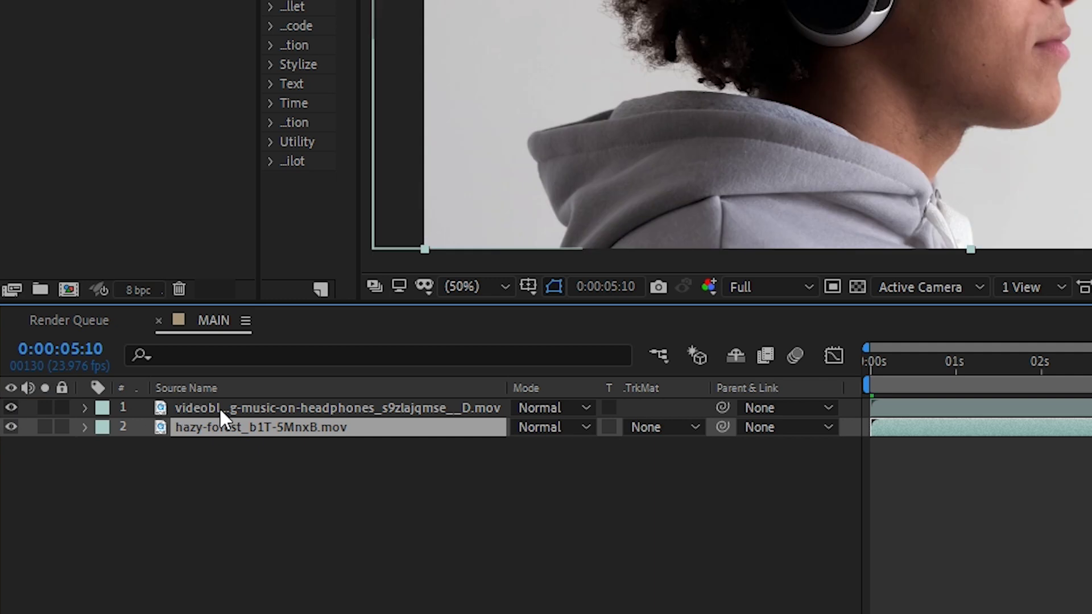
{"action": "left_click", "coordinate": [221, 408]}
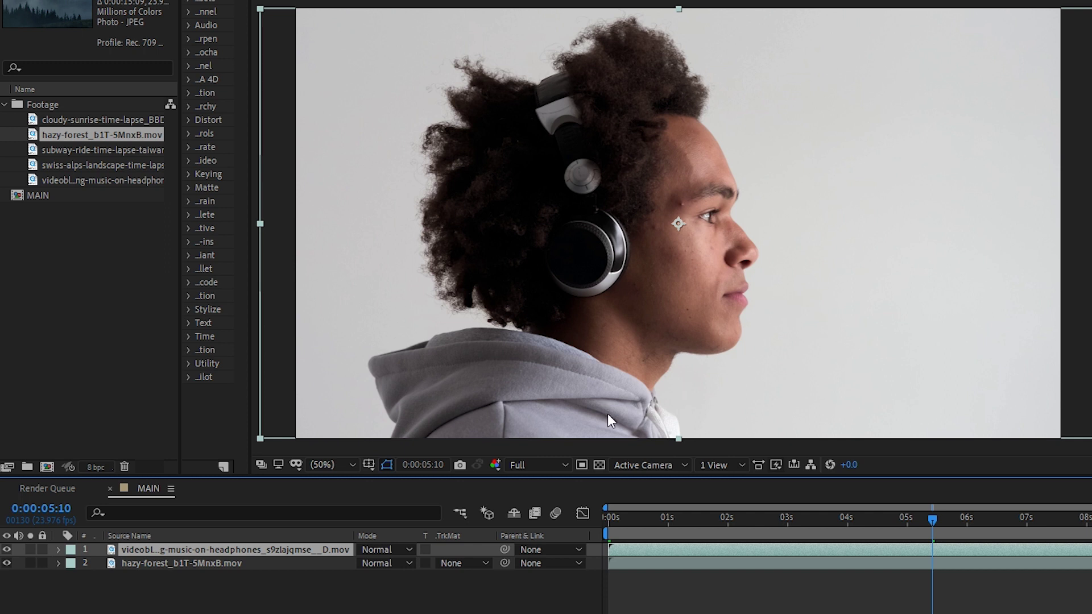
Search the effects for 'key' and apply Keylight (1.2) to the headphones layer.
{"action": "left_click", "coordinate": [198, 562]}
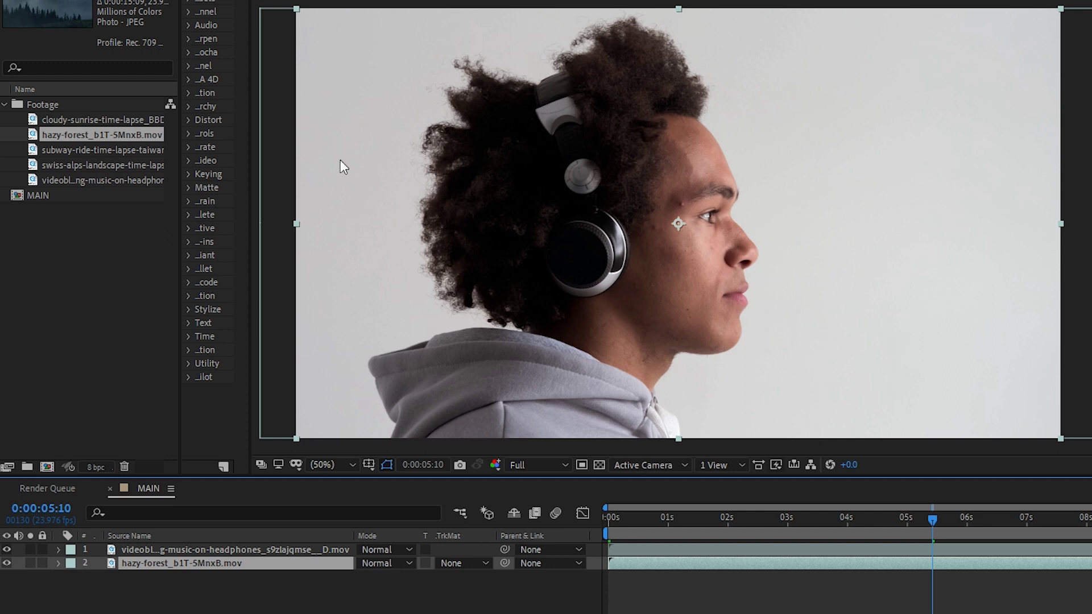
{"action": "left_click_drag", "start_coordinate": [179, 21], "coordinate": [118, 21]}
{"action": "left_click", "coordinate": [179, 33]}
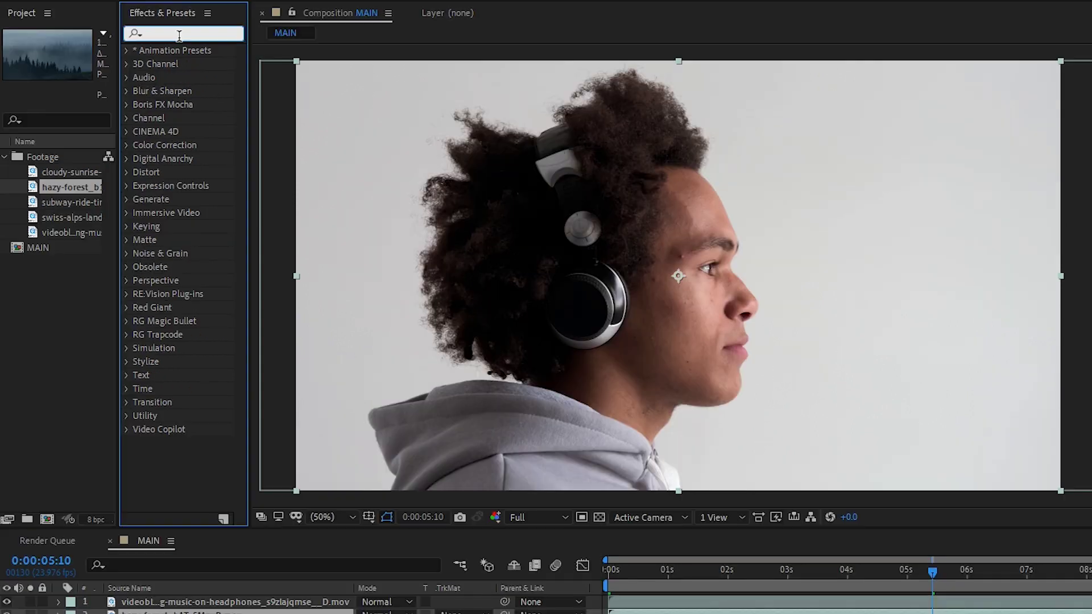
{"action": "type", "text": "key"}
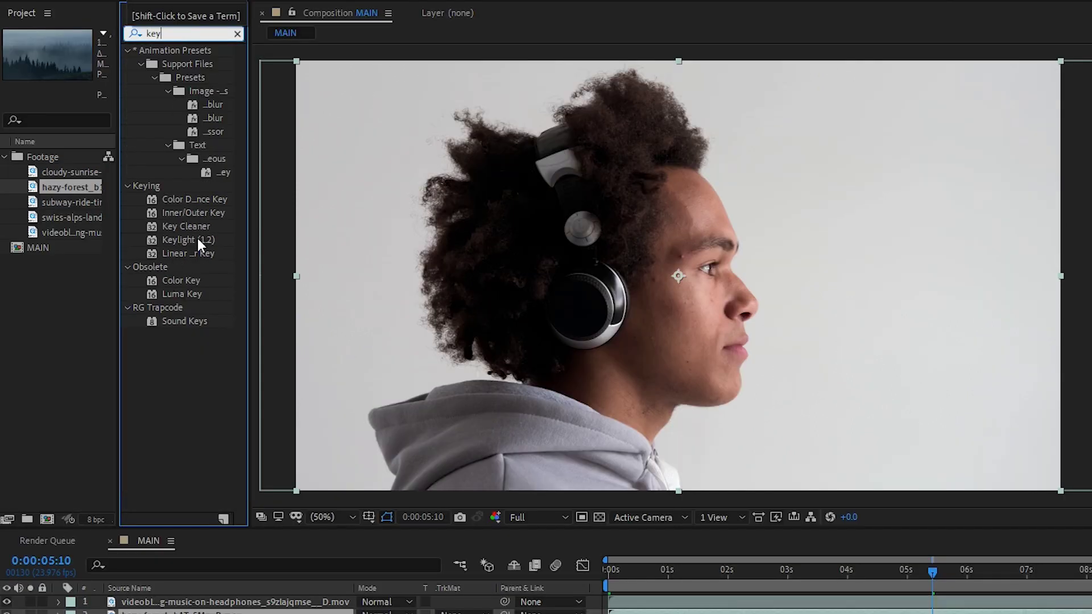
{"action": "left_click_drag", "start_coordinate": [196, 238], "coordinate": [200, 599]}
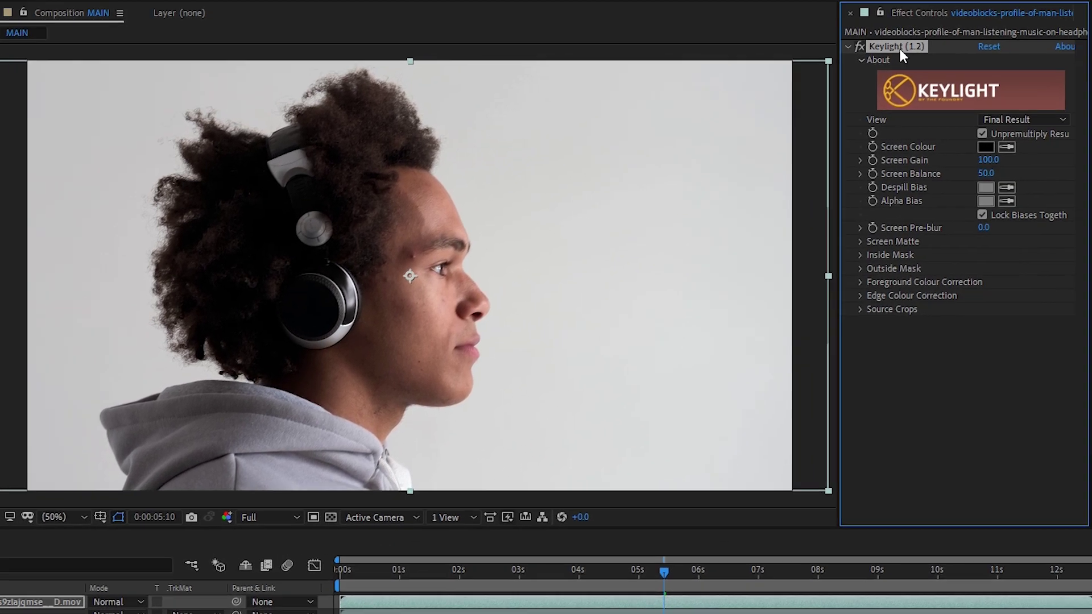
Delete Keylight from the clip and bring back the earlier luma effects search.
{"action": "key", "text": "Delete"}
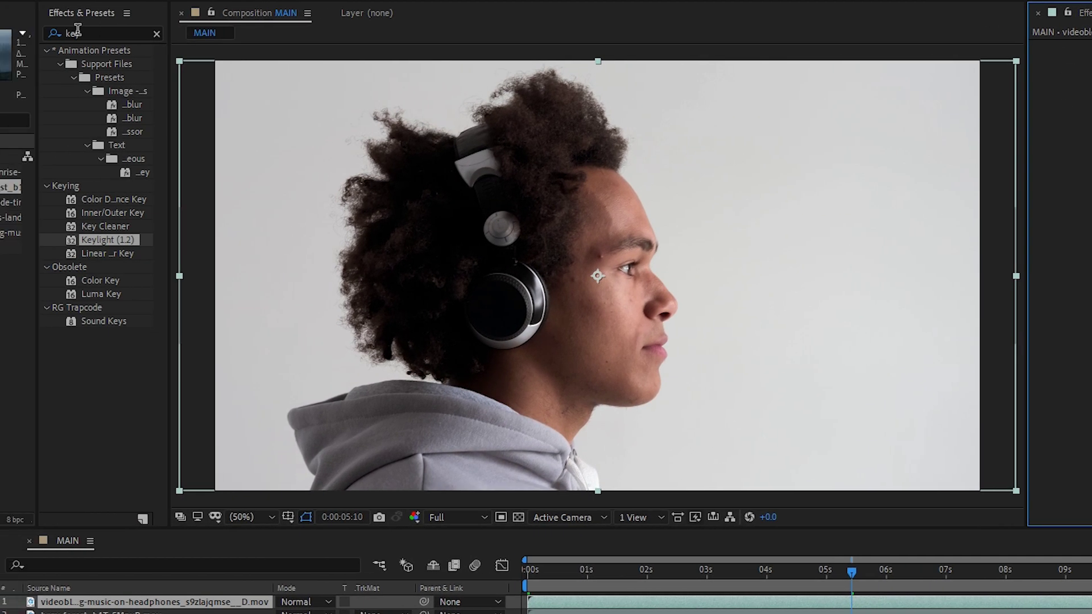
{"action": "key", "text": "BackSpace"}
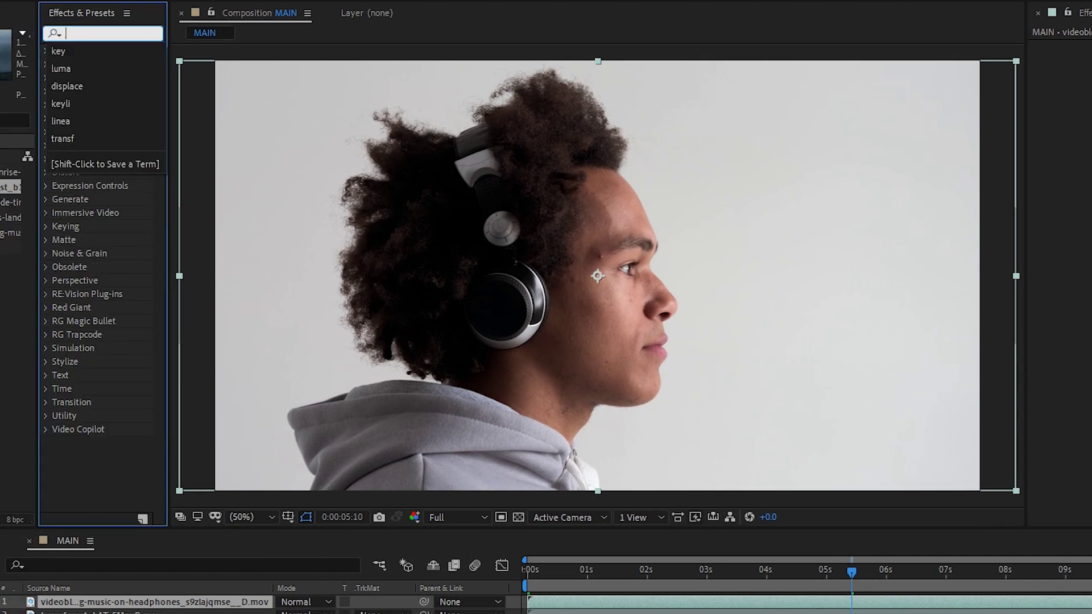
{"action": "left_click", "coordinate": [60, 68]}
Apply Luma Key to the headphones clip with Key Out Darker and Threshold 192.
{"action": "left_click_drag", "start_coordinate": [104, 59], "coordinate": [155, 597]}
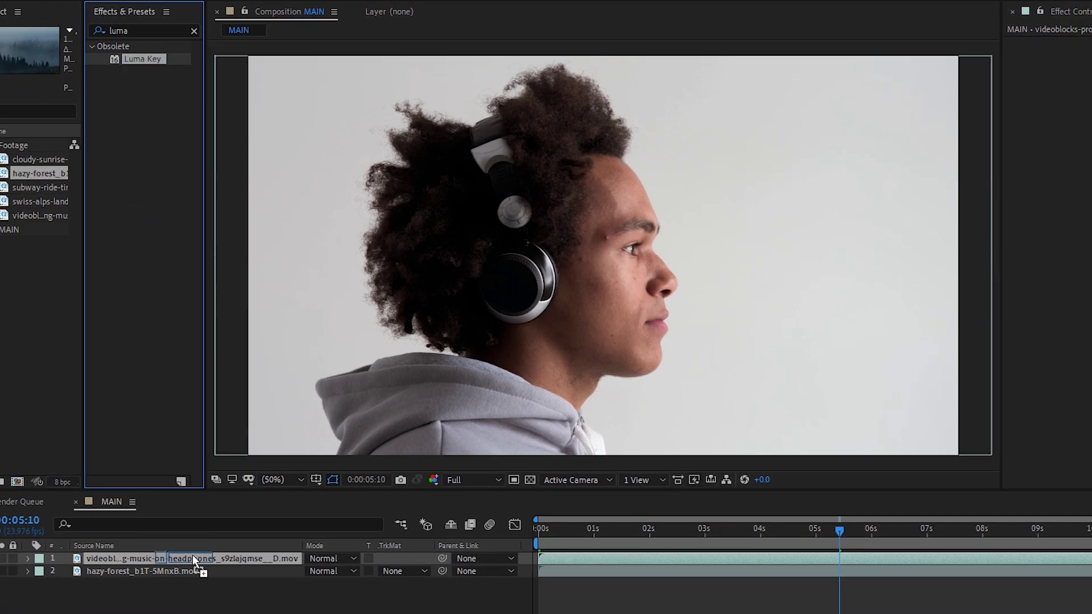
{"action": "left_click_drag", "start_coordinate": [192, 554], "coordinate": [192, 554]}
{"action": "left_click", "coordinate": [995, 66]}
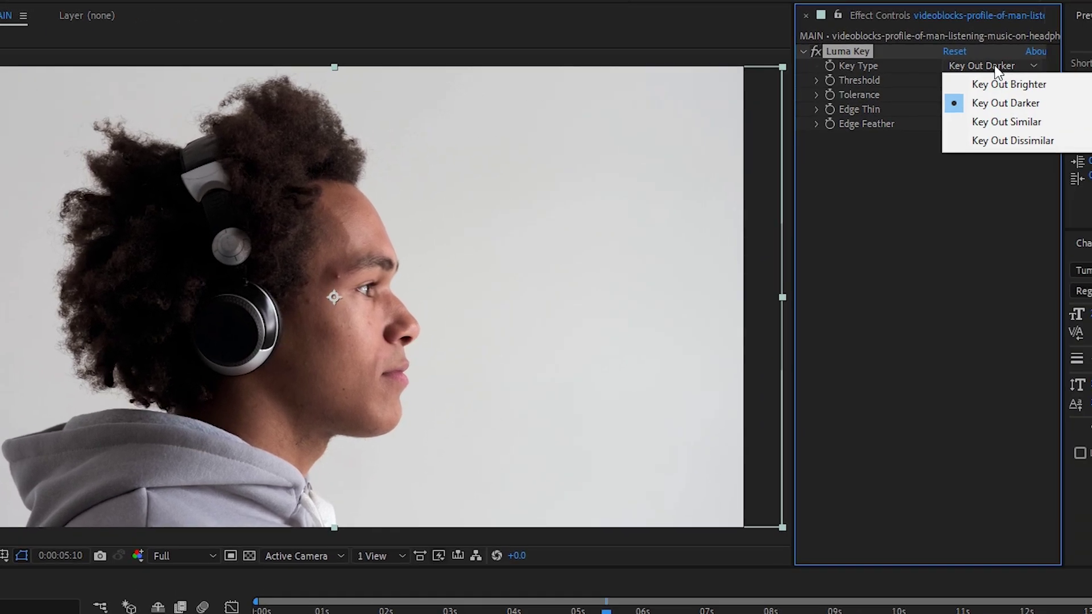
{"action": "left_click", "coordinate": [1026, 84]}
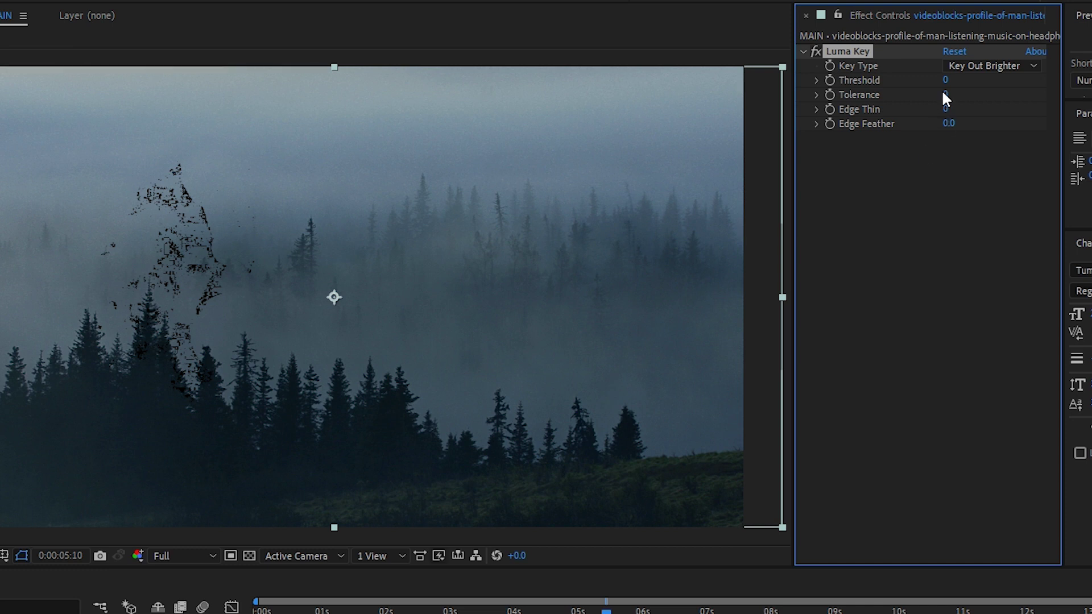
{"action": "left_click_drag", "start_coordinate": [971, 78], "coordinate": [1081, 79]}
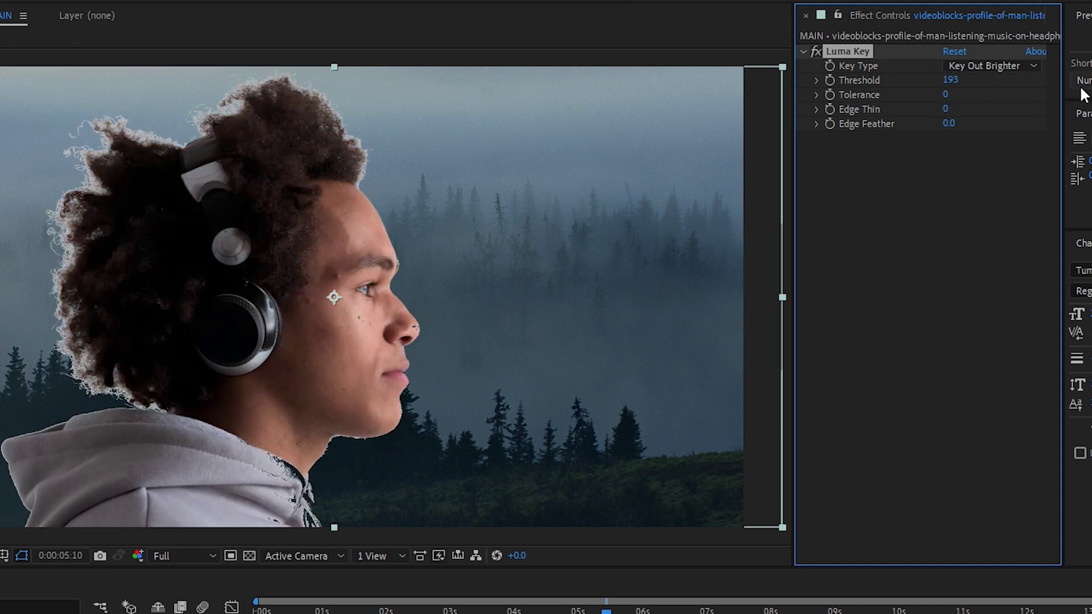
{"action": "left_click", "coordinate": [1012, 66]}
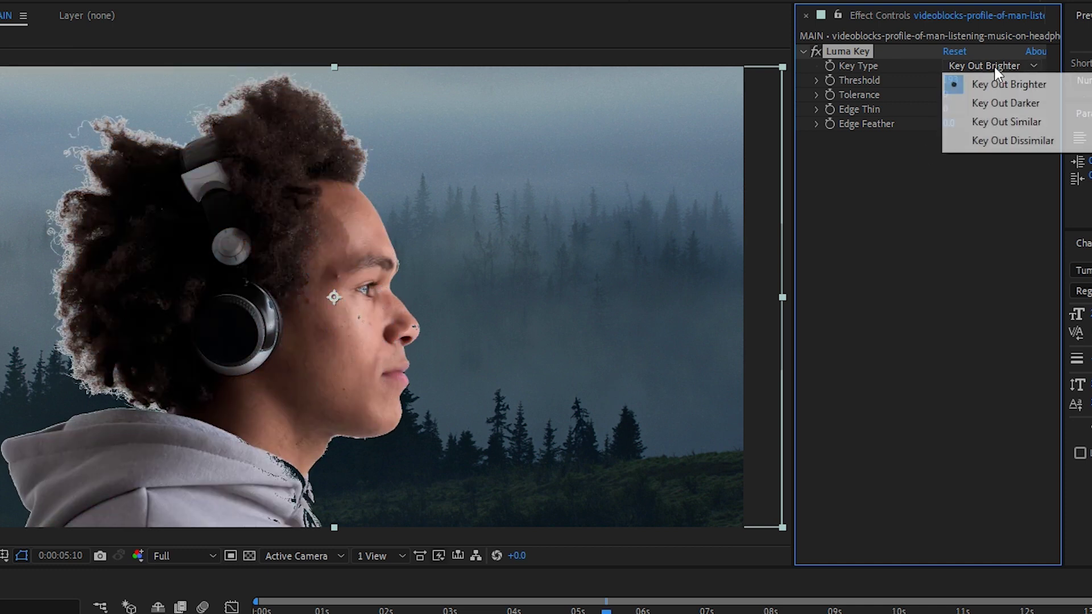
{"action": "left_click", "coordinate": [1002, 102]}
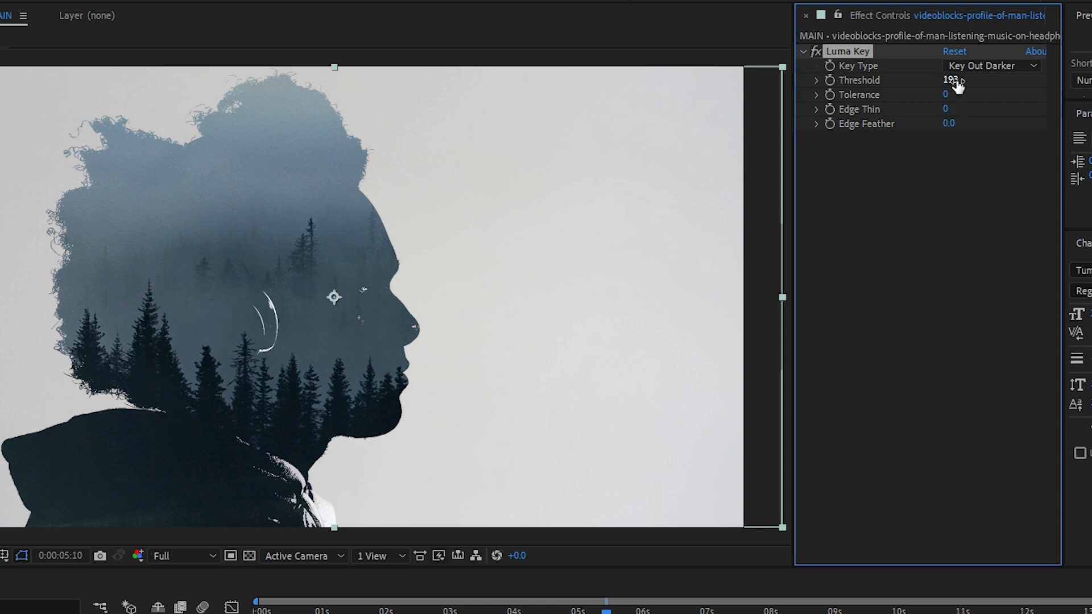
{"action": "left_click_drag", "start_coordinate": [958, 85], "coordinate": [848, 107]}
{"action": "left_click", "coordinate": [144, 407]}
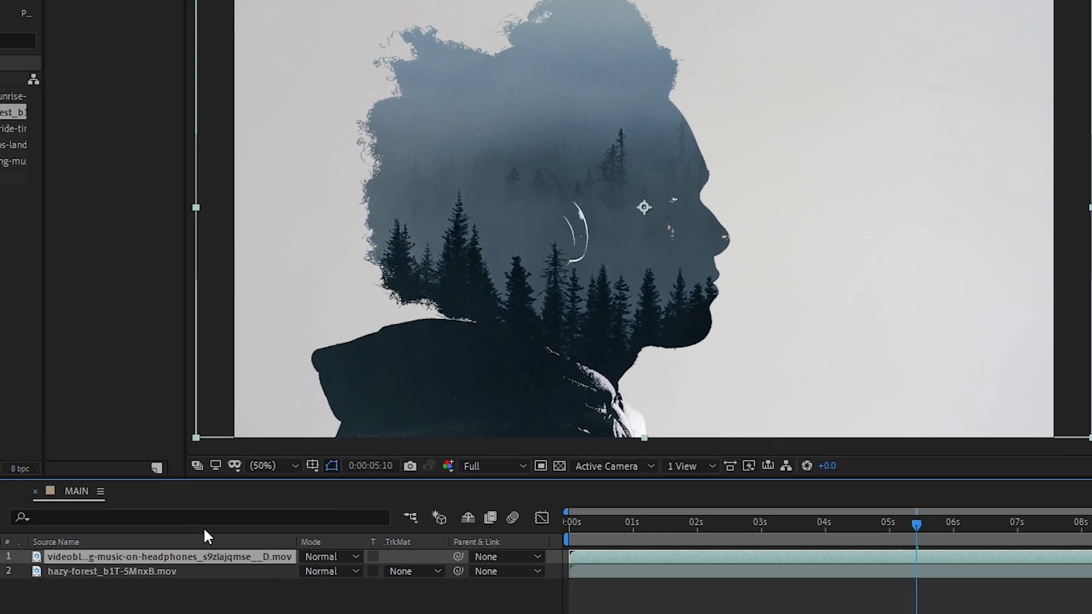
Check the matte by toggling the forest layer's visibility and trying Key Out Brighter.
{"action": "left_click", "coordinate": [245, 543]}
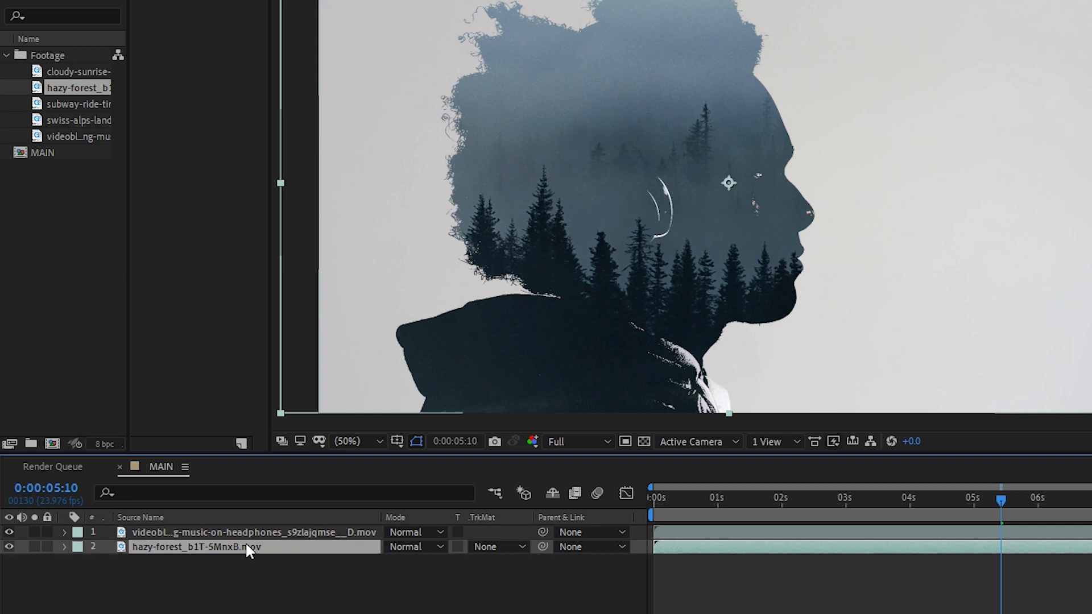
{"action": "left_click", "coordinate": [9, 546]}
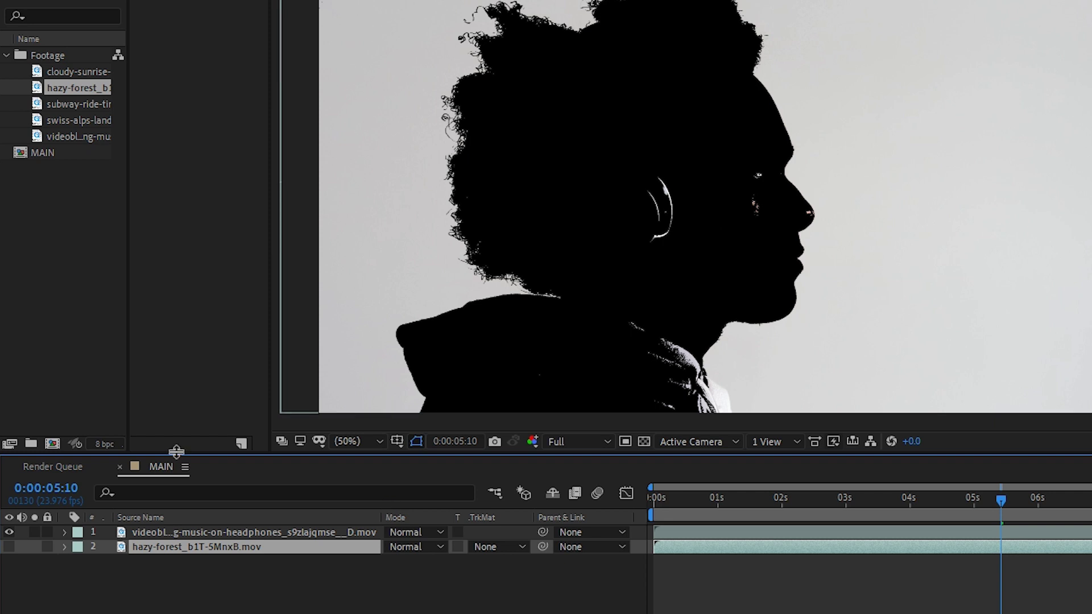
{"action": "left_click", "coordinate": [9, 546]}
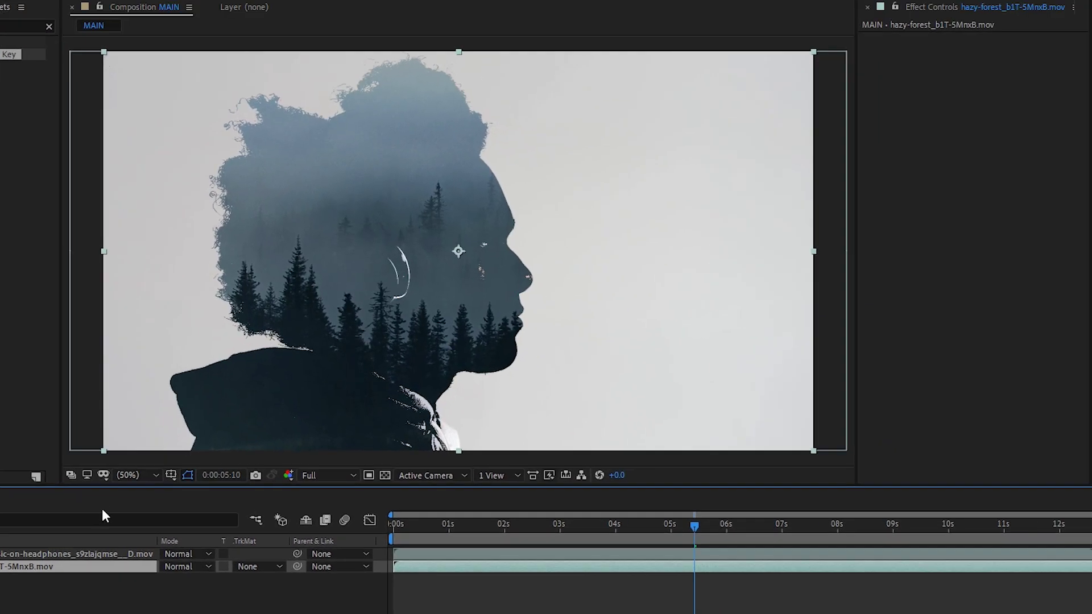
{"action": "left_click", "coordinate": [271, 537]}
{"action": "left_click", "coordinate": [1028, 53]}
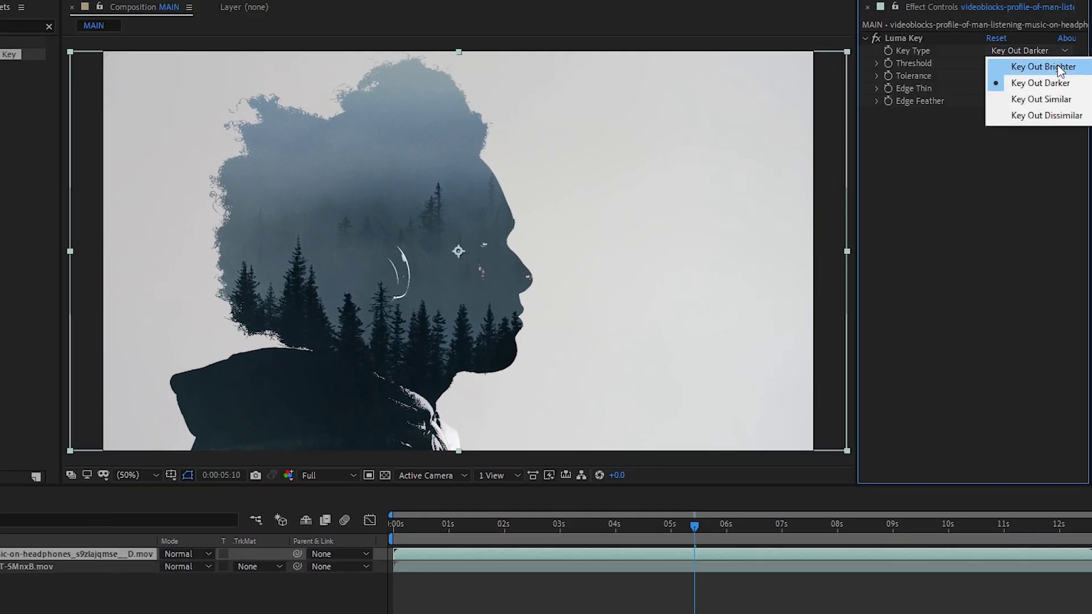
{"action": "left_click", "coordinate": [1063, 66]}
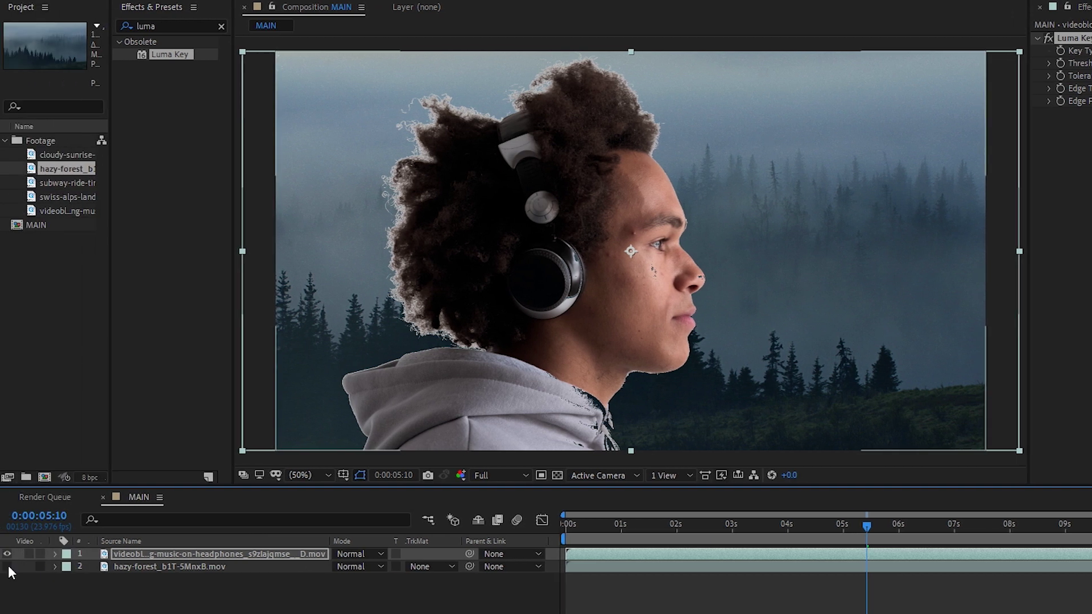
{"action": "left_click", "coordinate": [8, 566]}
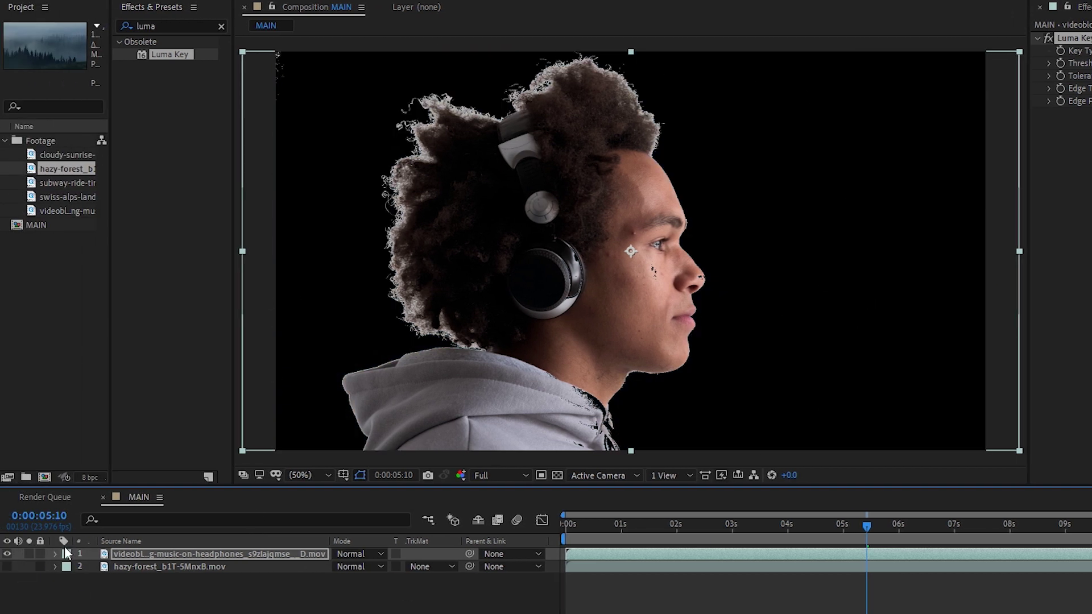
{"action": "left_click", "coordinate": [8, 567]}
Return to Key Out Darker and feather the silhouette edges to about 29.1.
{"action": "left_click", "coordinate": [1091, 51]}
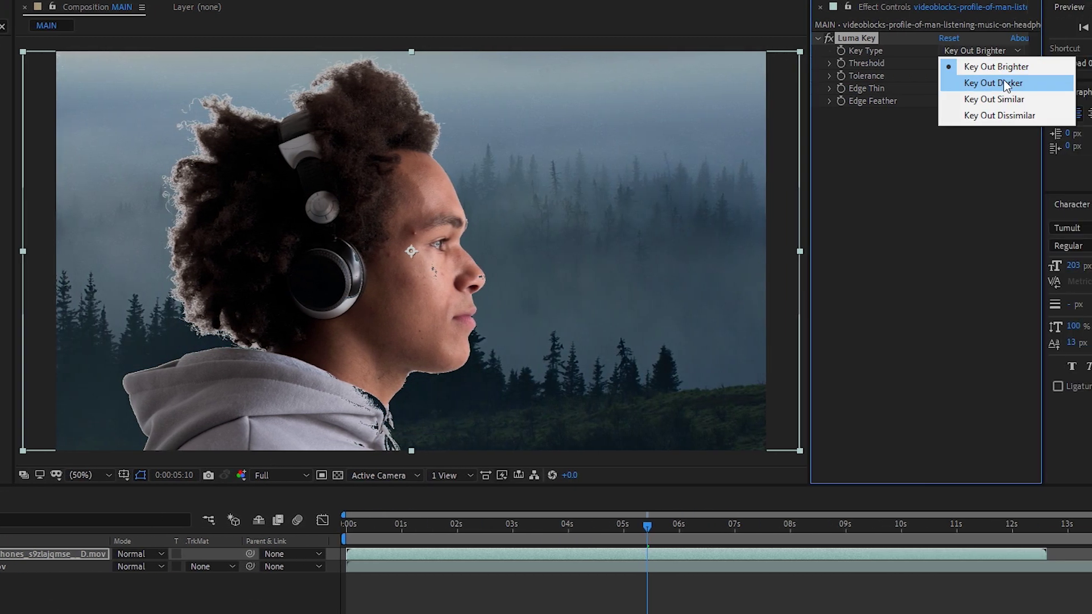
{"action": "left_click", "coordinate": [1004, 83]}
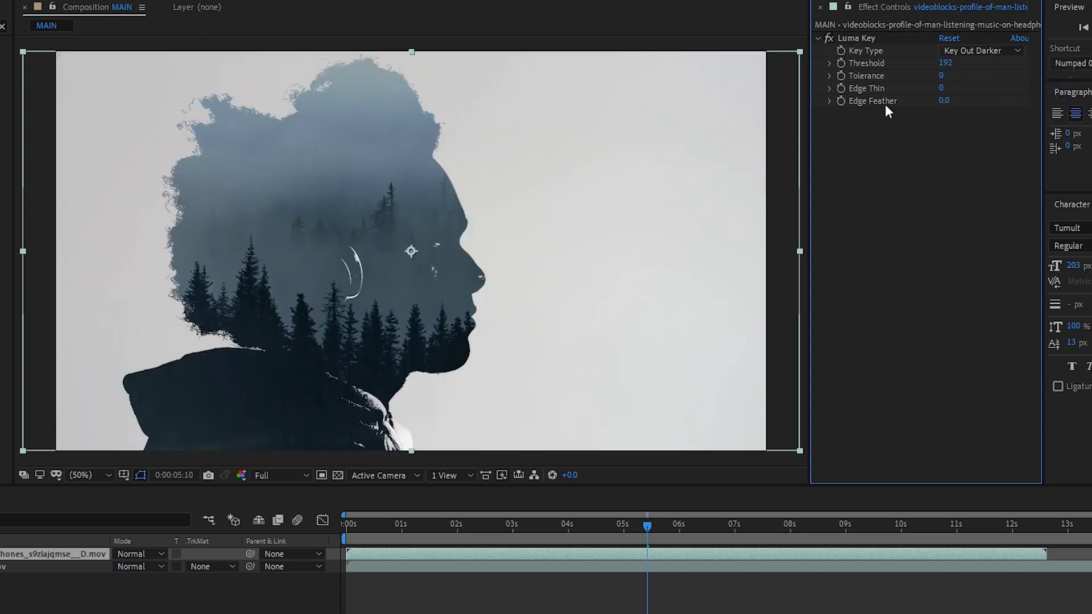
{"action": "left_click_drag", "start_coordinate": [941, 101], "coordinate": [1090, 90]}
{"action": "left_click", "coordinate": [277, 574]}
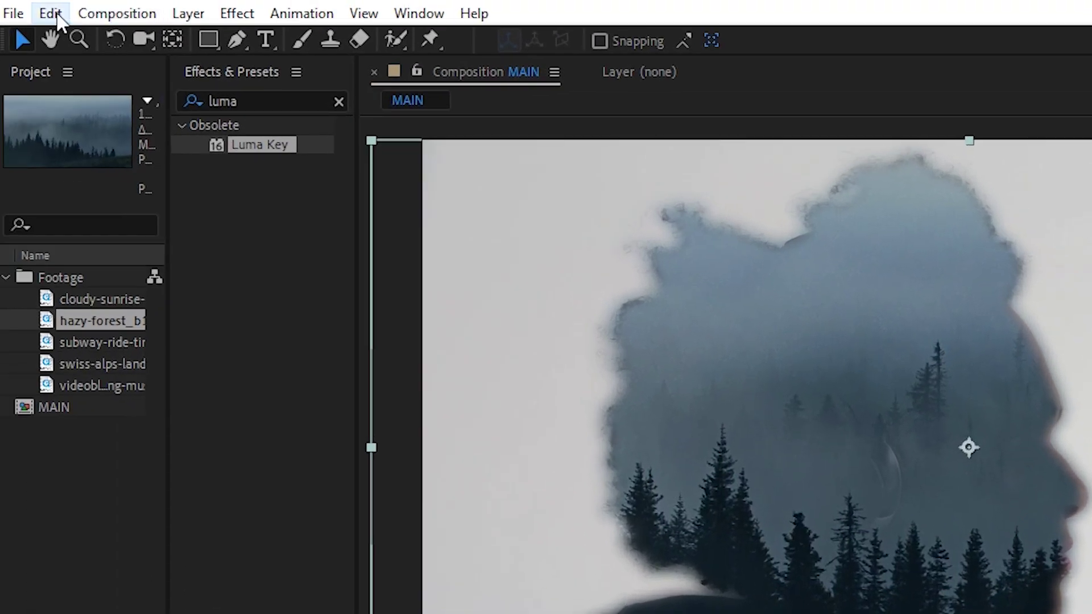
Duplicate the headphones layer and delete Luma Key from the top copy.
{"action": "left_click", "coordinate": [54, 15]}
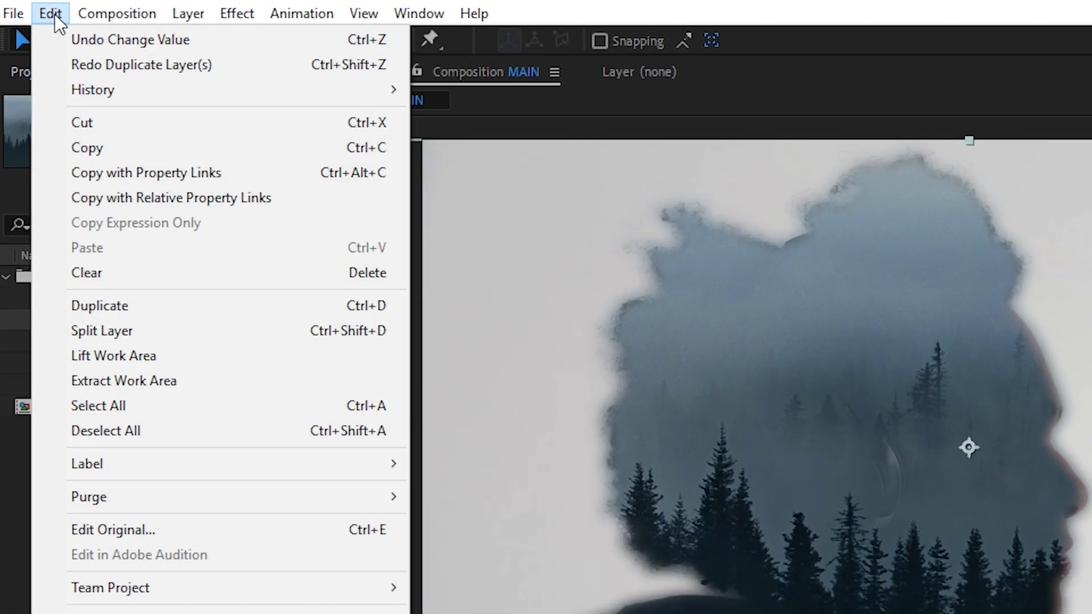
{"action": "left_click", "coordinate": [122, 310]}
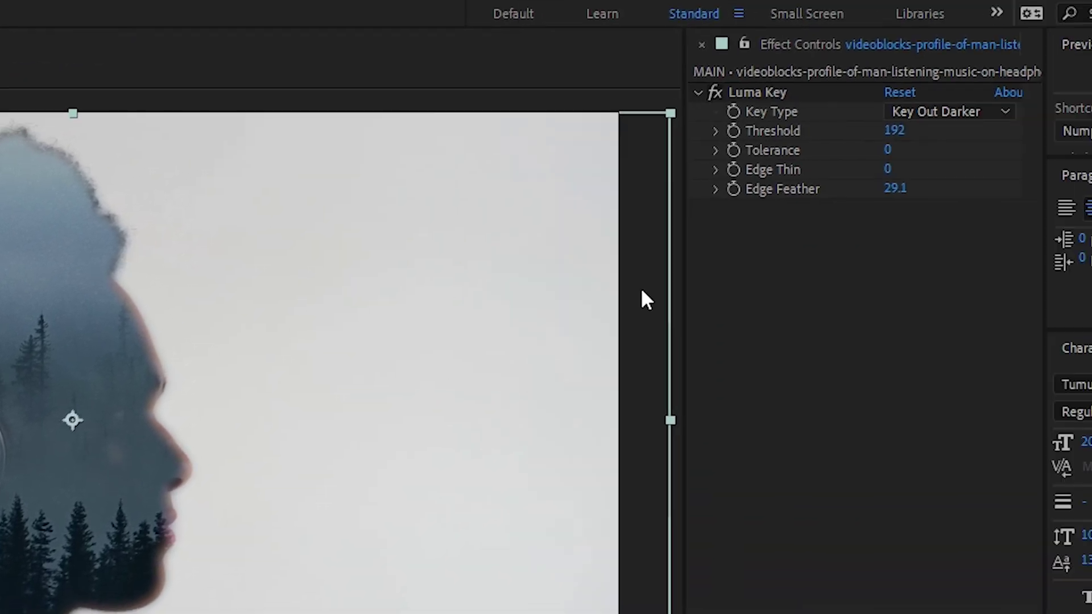
{"action": "left_click", "coordinate": [762, 93]}
{"action": "key", "text": "Delete"}
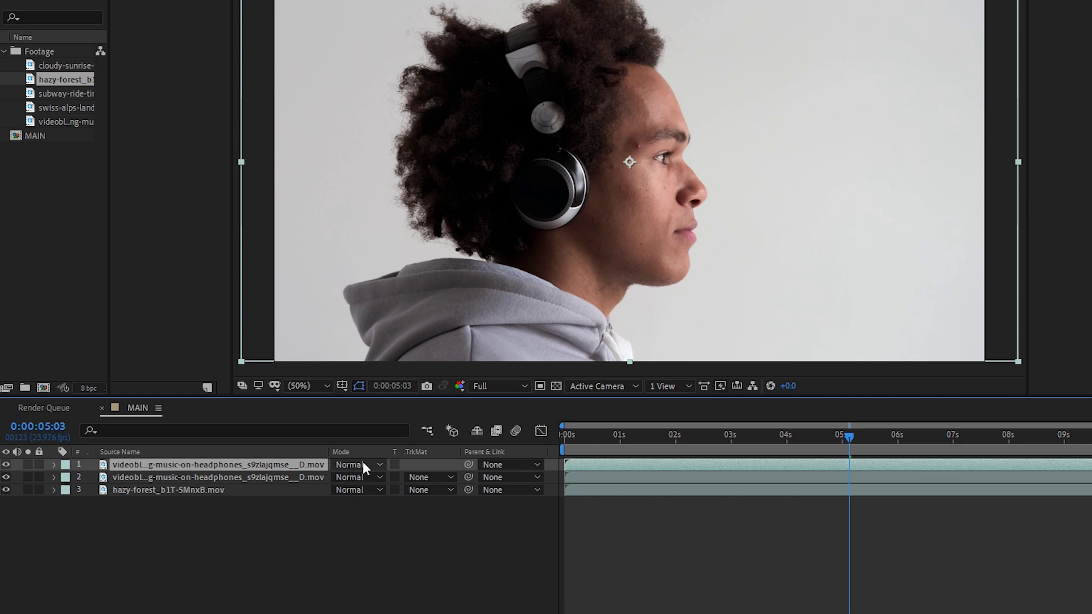
After trying Multiply, Color Burn and Overlay, set the top copy's blend mode to Soft Light.
{"action": "left_click", "coordinate": [362, 465]}
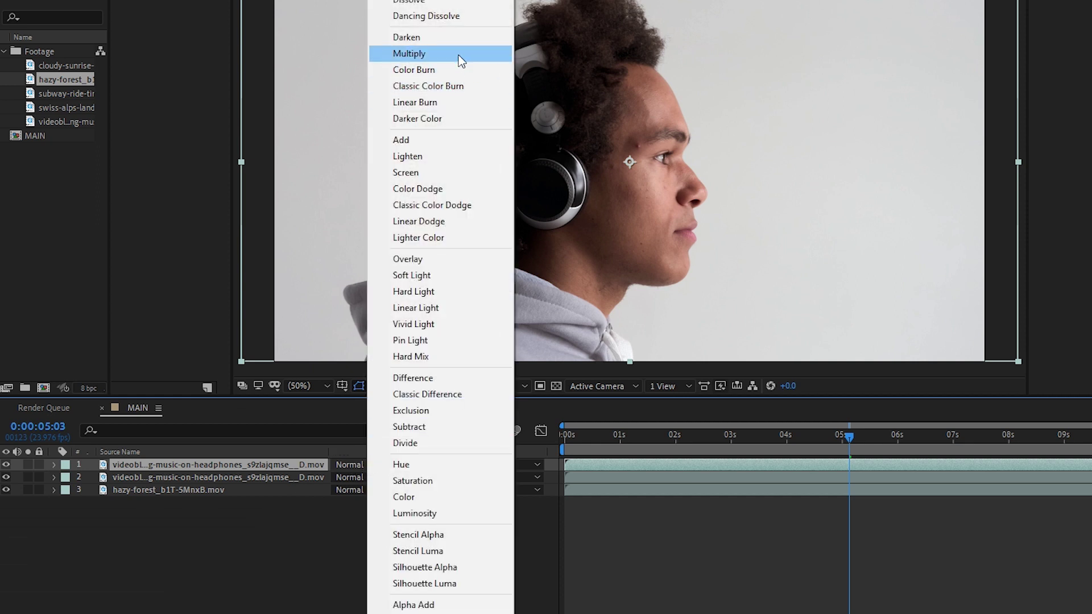
{"action": "left_click", "coordinate": [458, 54]}
{"action": "left_click", "coordinate": [369, 462]}
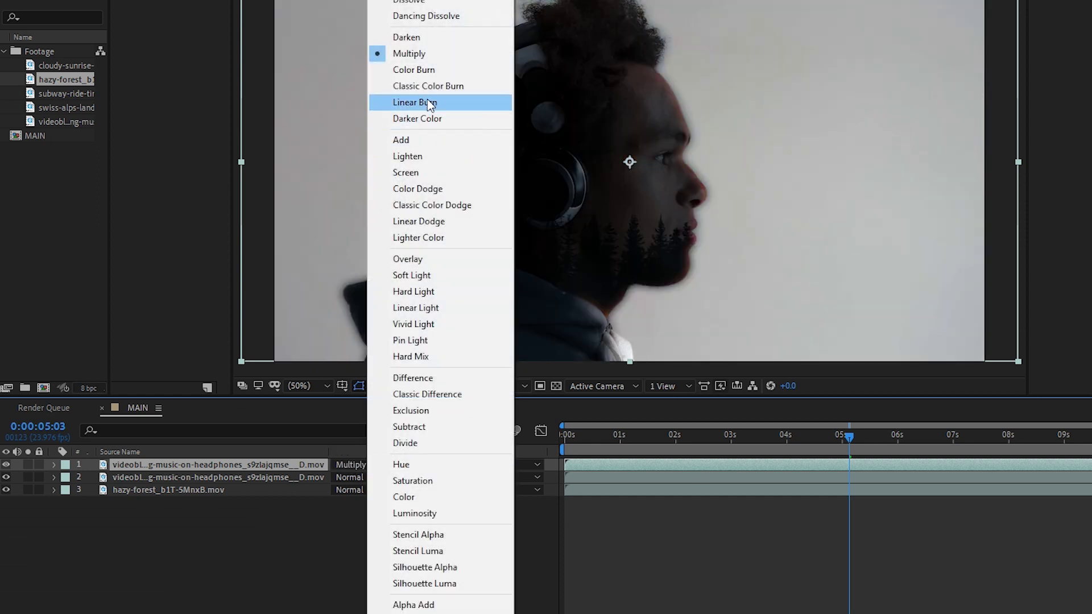
{"action": "left_click", "coordinate": [423, 70]}
{"action": "left_click", "coordinate": [354, 465]}
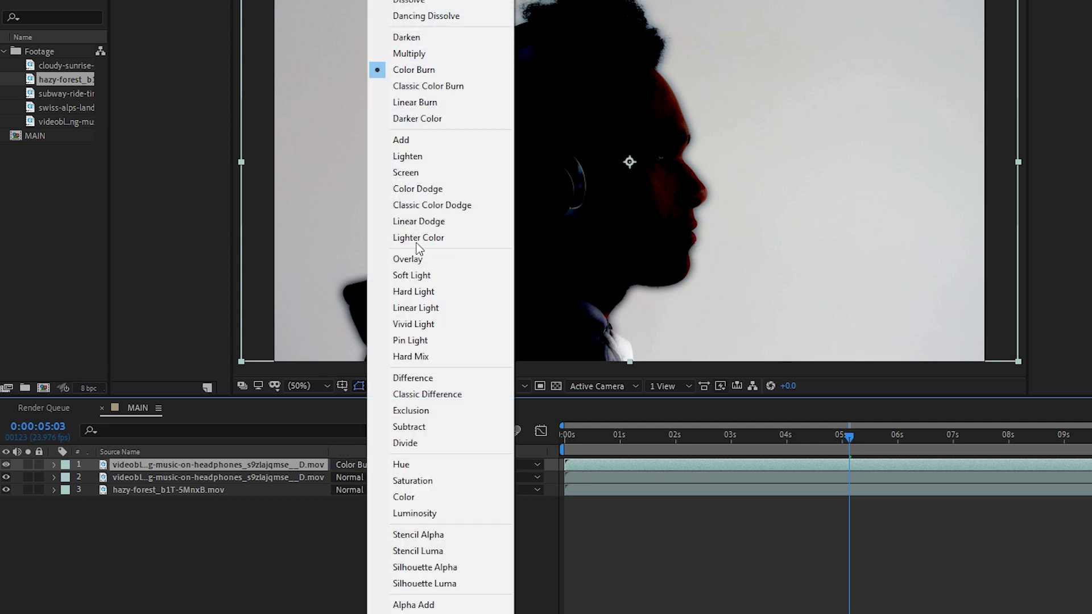
{"action": "left_click", "coordinate": [428, 264]}
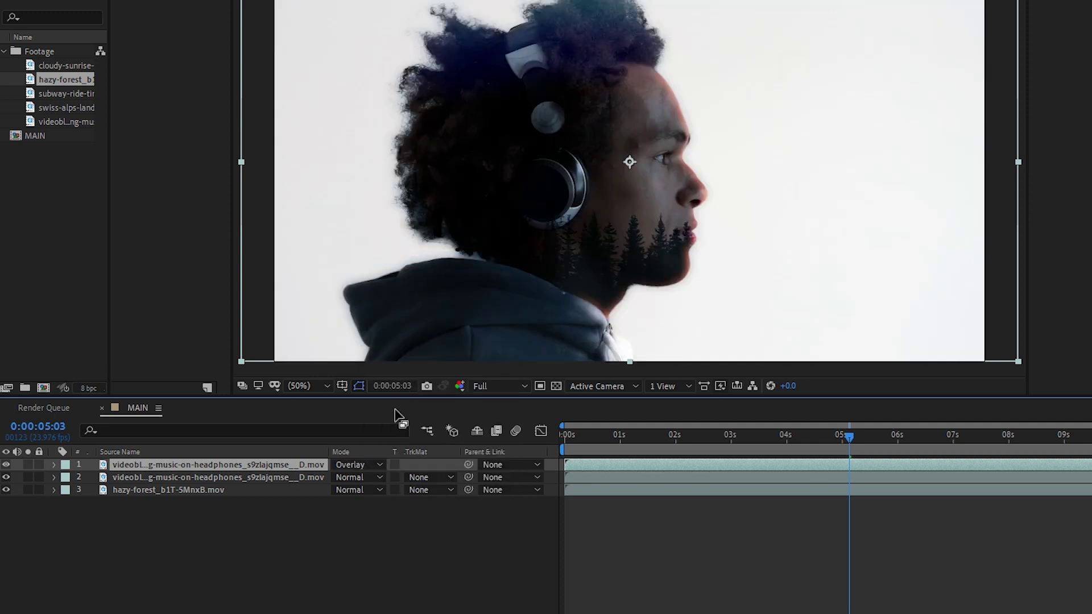
{"action": "left_click", "coordinate": [370, 465]}
{"action": "left_click", "coordinate": [418, 276]}
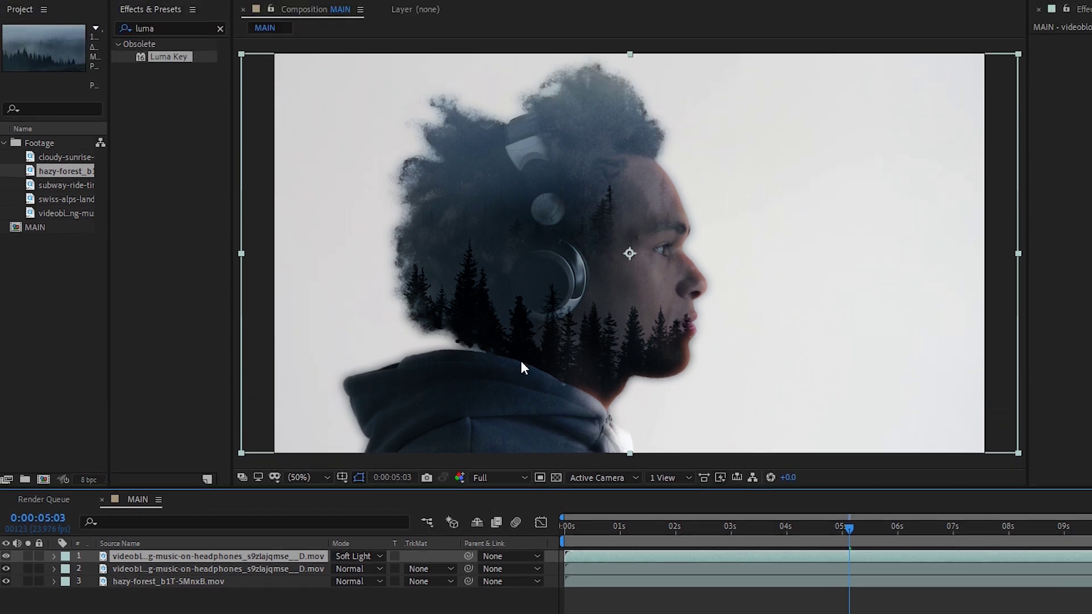
{"action": "key", "text": "space"}
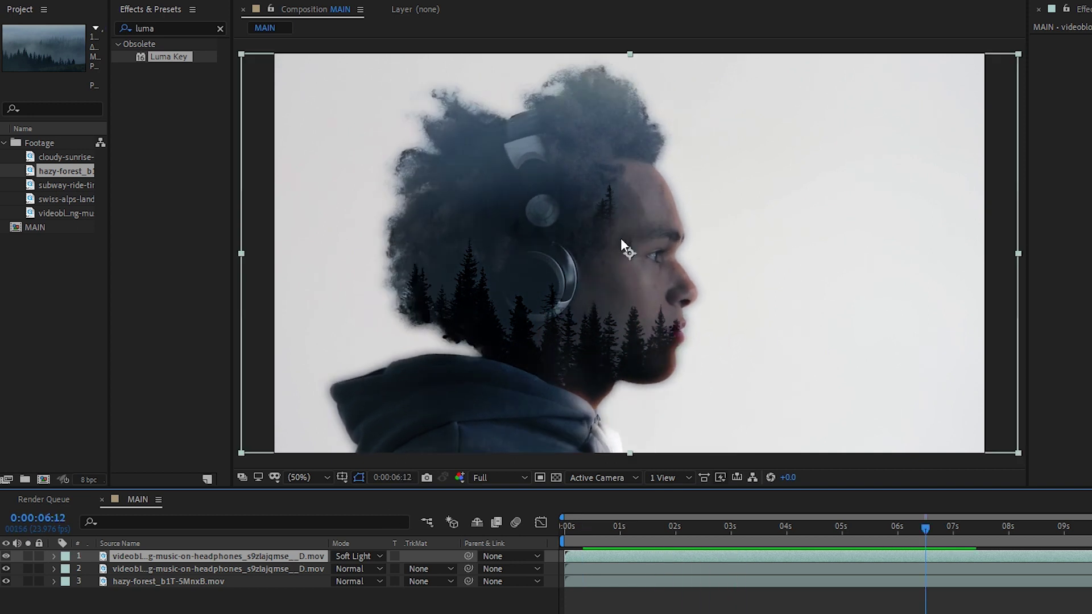
Lower the top copy's opacity to 64% and preview the double exposure.
{"action": "key", "text": "t"}
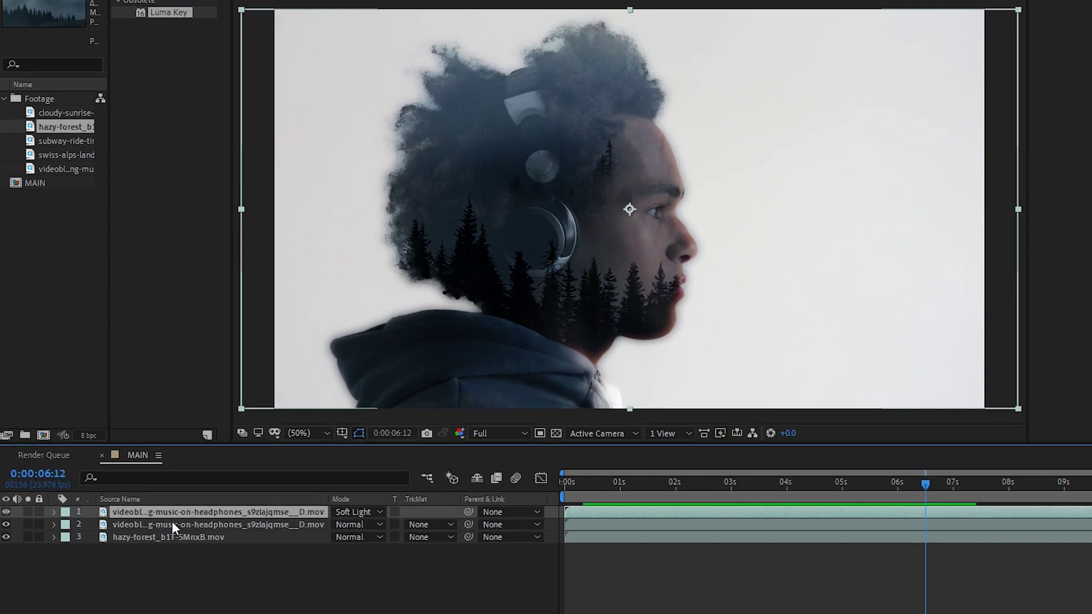
{"action": "left_click", "coordinate": [55, 556]}
{"action": "left_click", "coordinate": [55, 556]}
{"action": "left_click", "coordinate": [67, 569]}
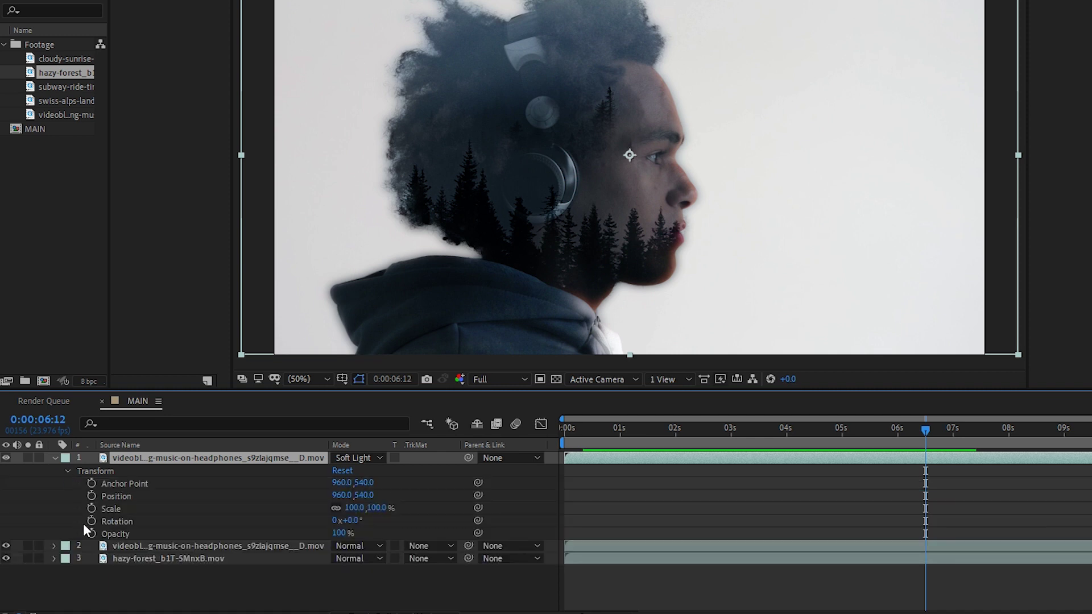
{"action": "left_click_drag", "start_coordinate": [339, 533], "coordinate": [320, 540]}
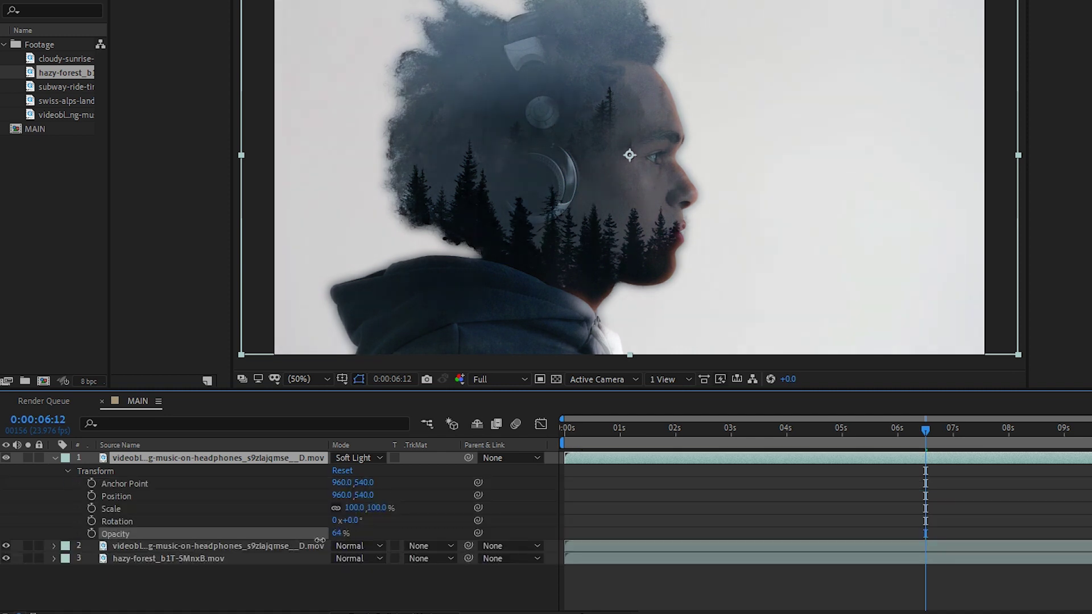
{"action": "left_click", "coordinate": [55, 459]}
{"action": "key", "text": "space"}
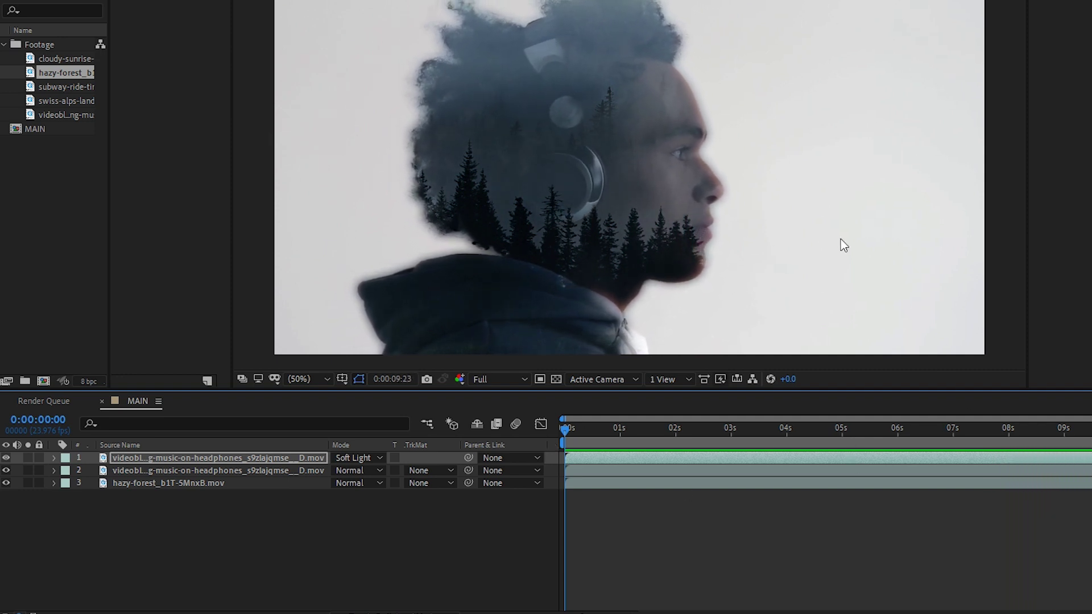
At the composition start, keyframe the hazy-forest layer's Position at 1119,540.
{"action": "key", "text": "space"}
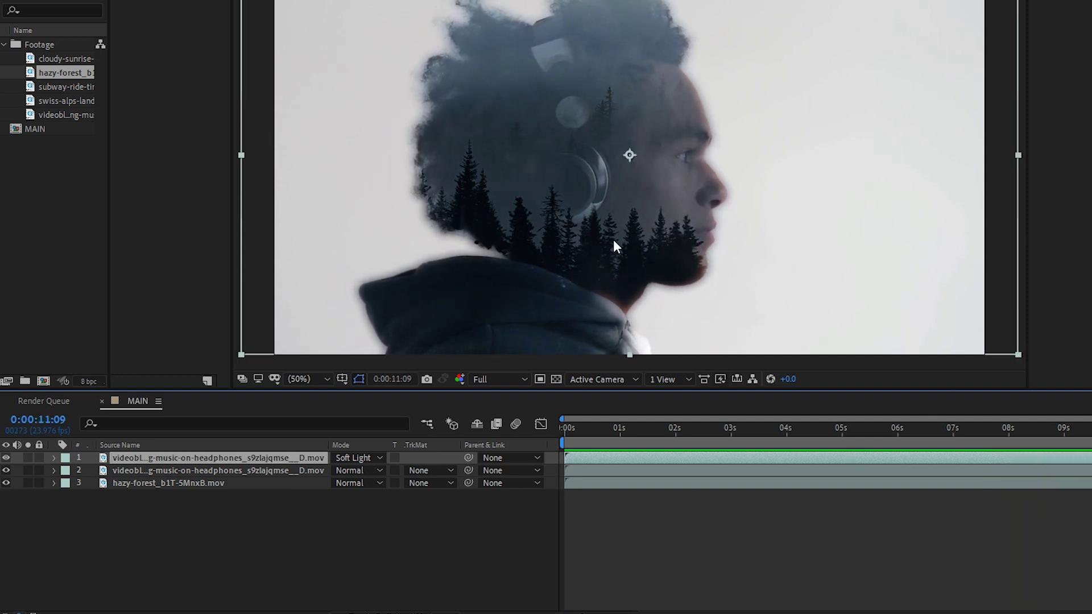
{"action": "left_click", "coordinate": [241, 482]}
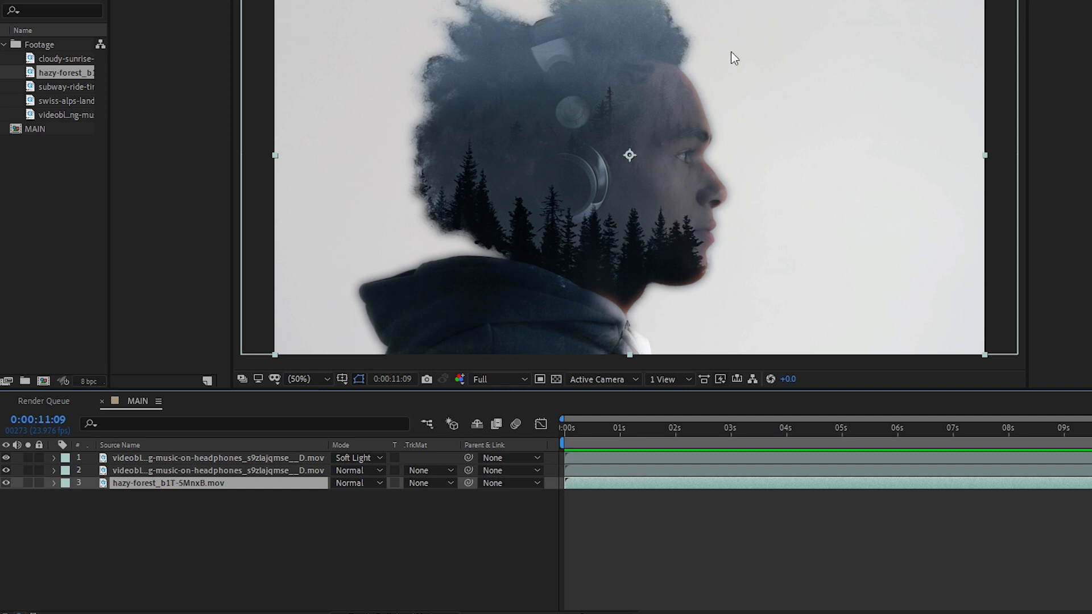
{"action": "key", "text": "Home"}
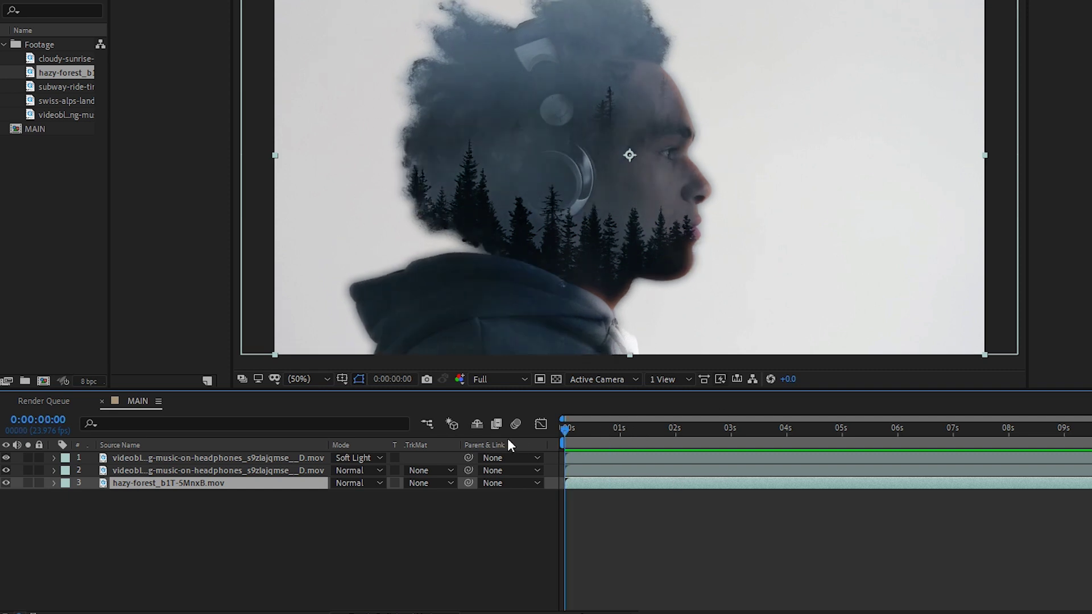
{"action": "left_click", "coordinate": [54, 483]}
{"action": "left_click", "coordinate": [68, 495]}
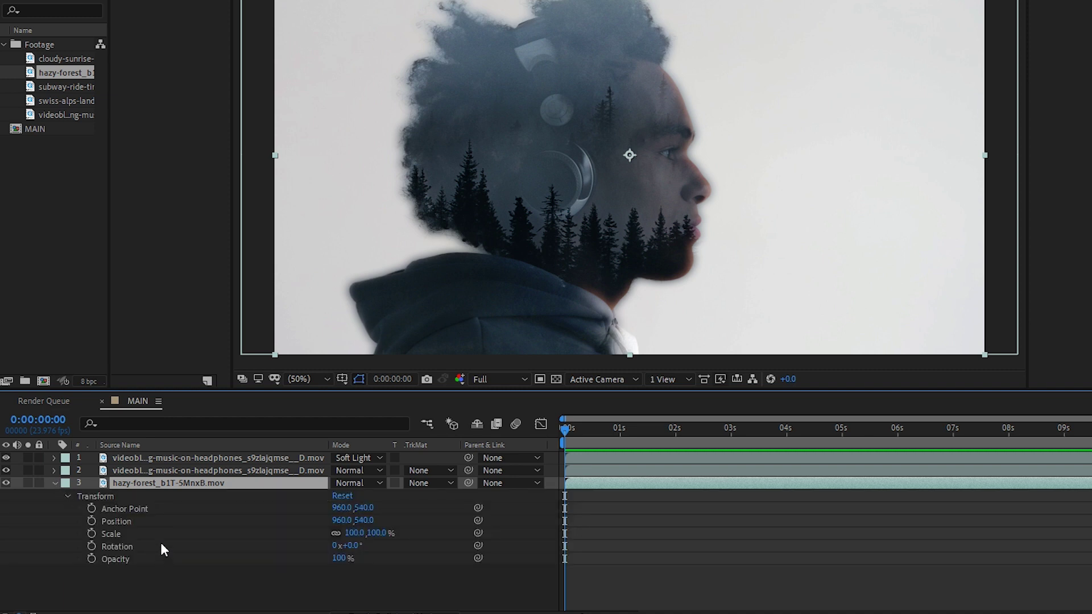
{"action": "left_click_drag", "start_coordinate": [338, 525], "coordinate": [451, 516]}
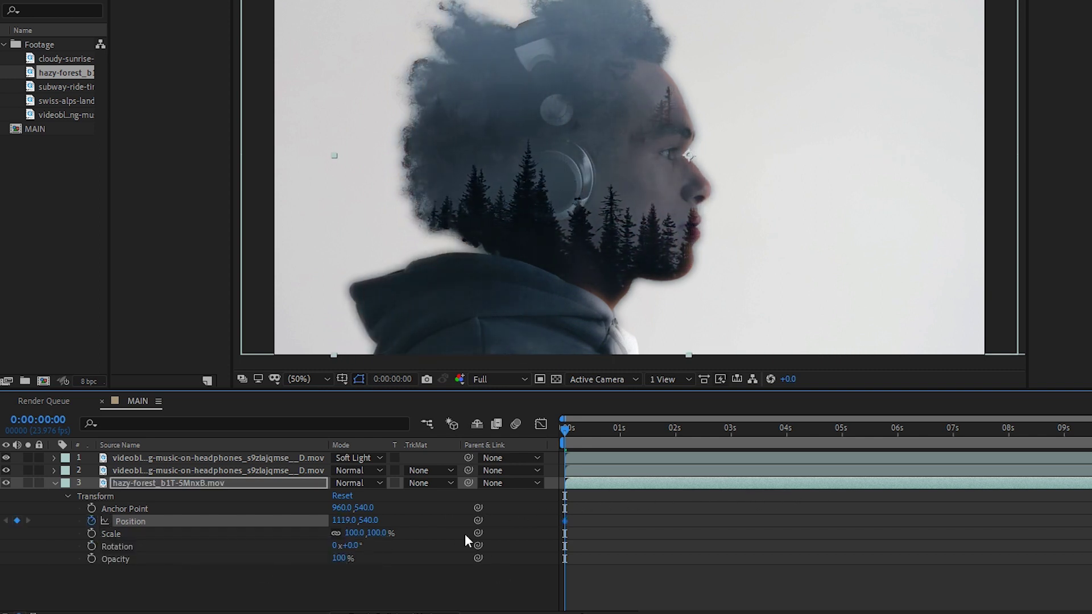
At 0:00:12:14, keyframe Position at 403,540 and preview the drifting forest.
{"action": "left_click_drag", "start_coordinate": [567, 429], "coordinate": [1033, 480]}
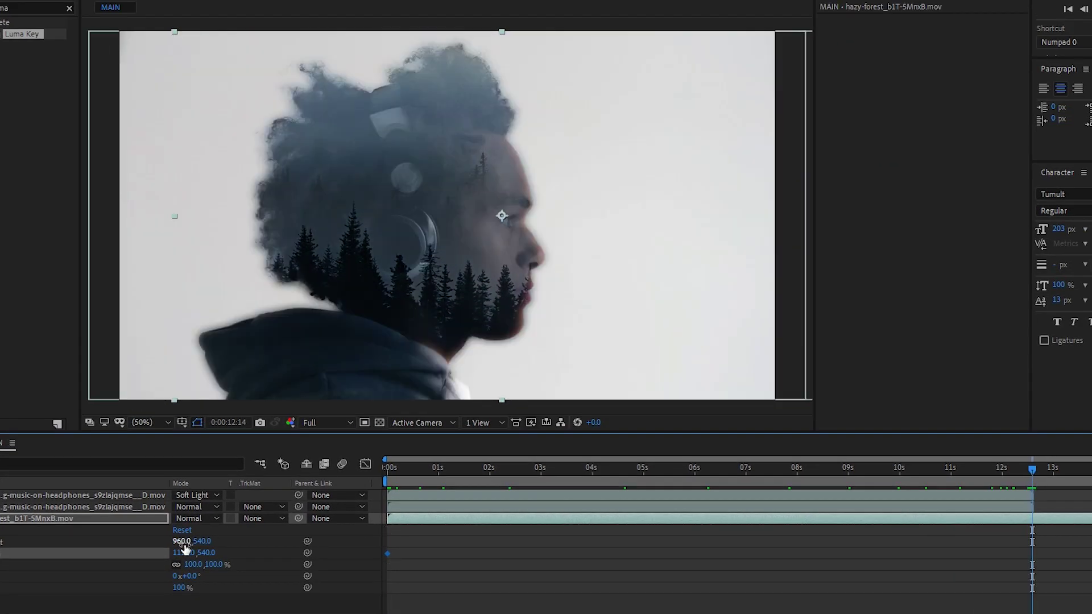
{"action": "left_click_drag", "start_coordinate": [185, 547], "coordinate": [27, 563]}
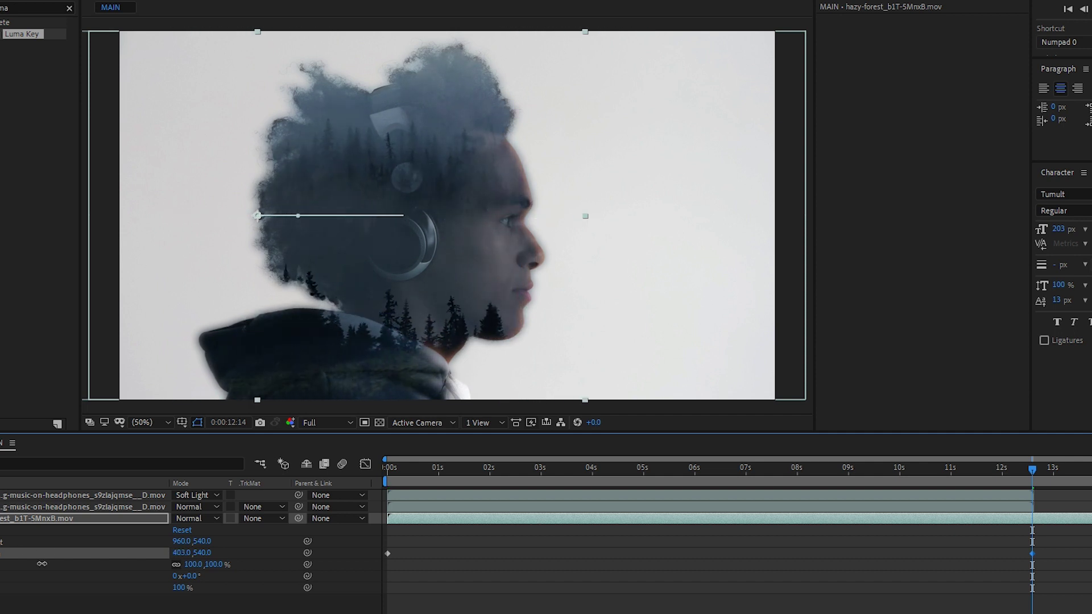
{"action": "key", "text": "space"}
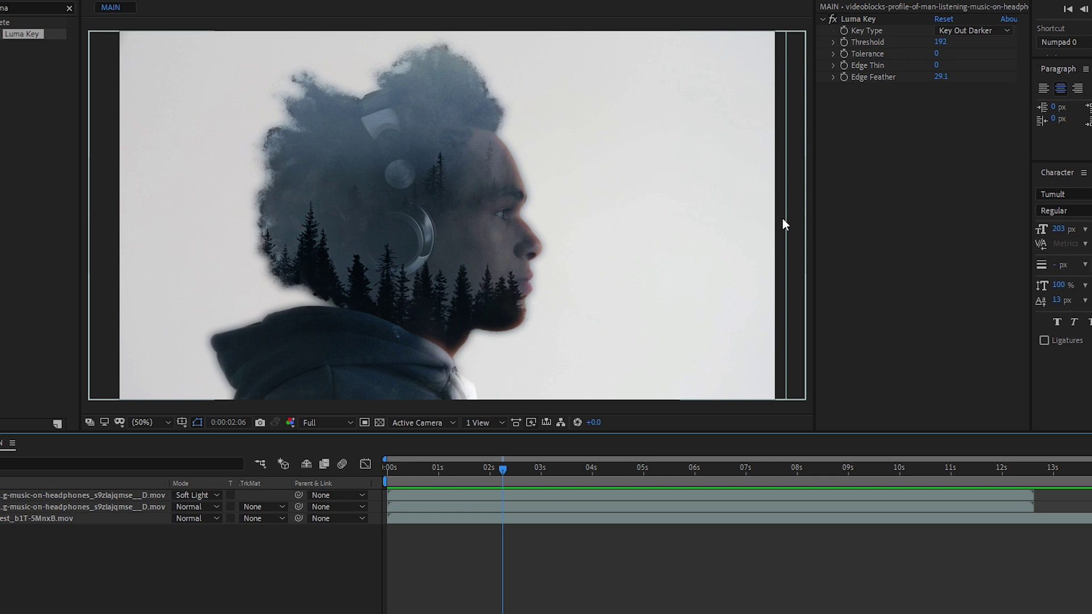
{"action": "left_click", "coordinate": [88, 508]}
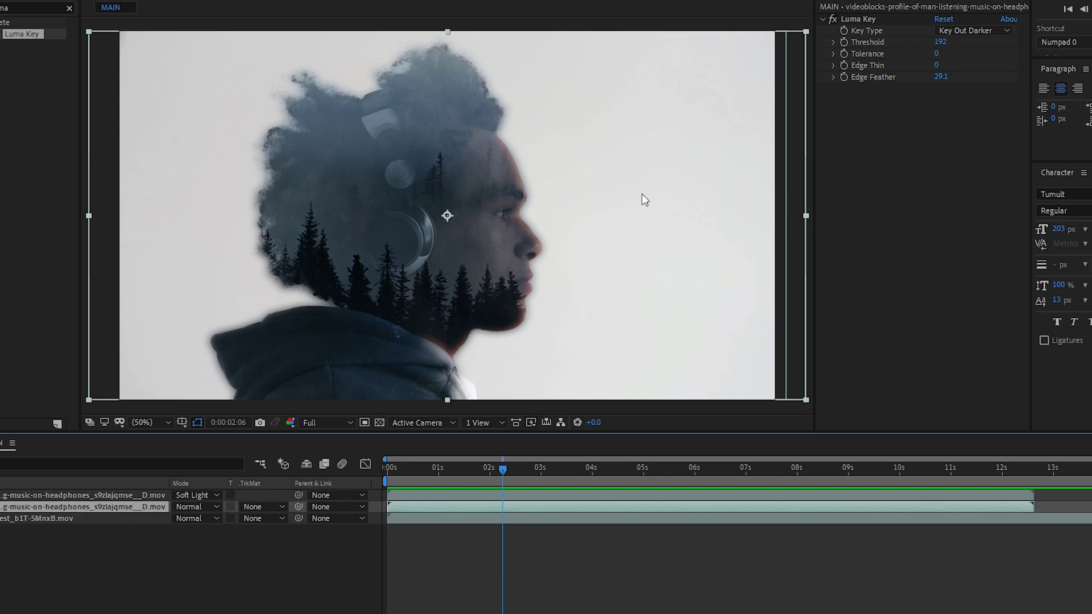
{"action": "left_click", "coordinate": [960, 31]}
{"action": "left_click", "coordinate": [995, 43]}
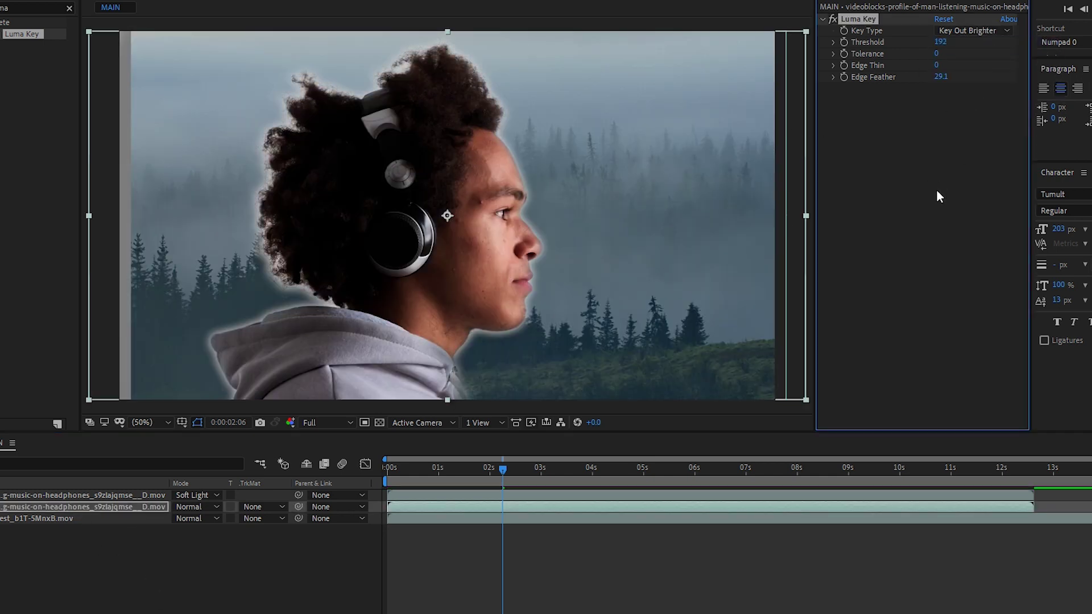
{"action": "left_click_drag", "start_coordinate": [45, 123], "coordinate": [196, 541]}
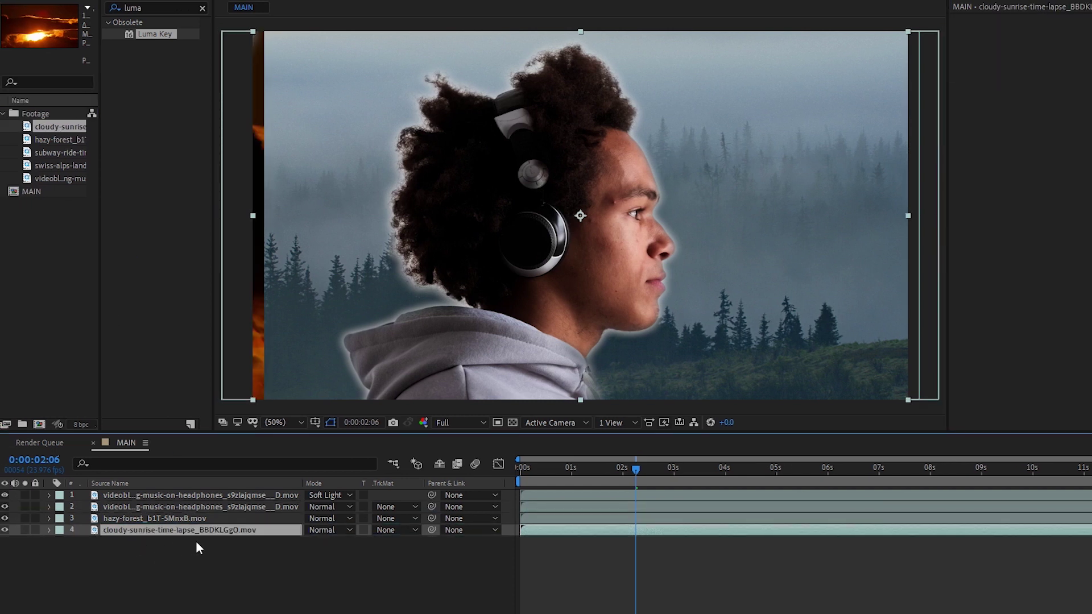
{"action": "left_click", "coordinate": [205, 518]}
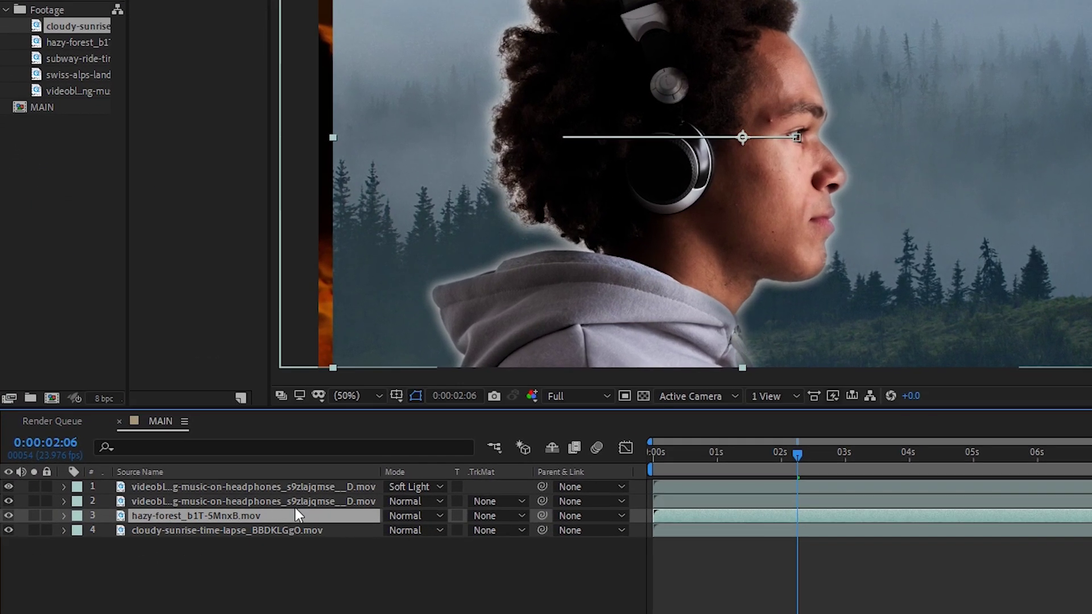
{"action": "left_click", "coordinate": [502, 518]}
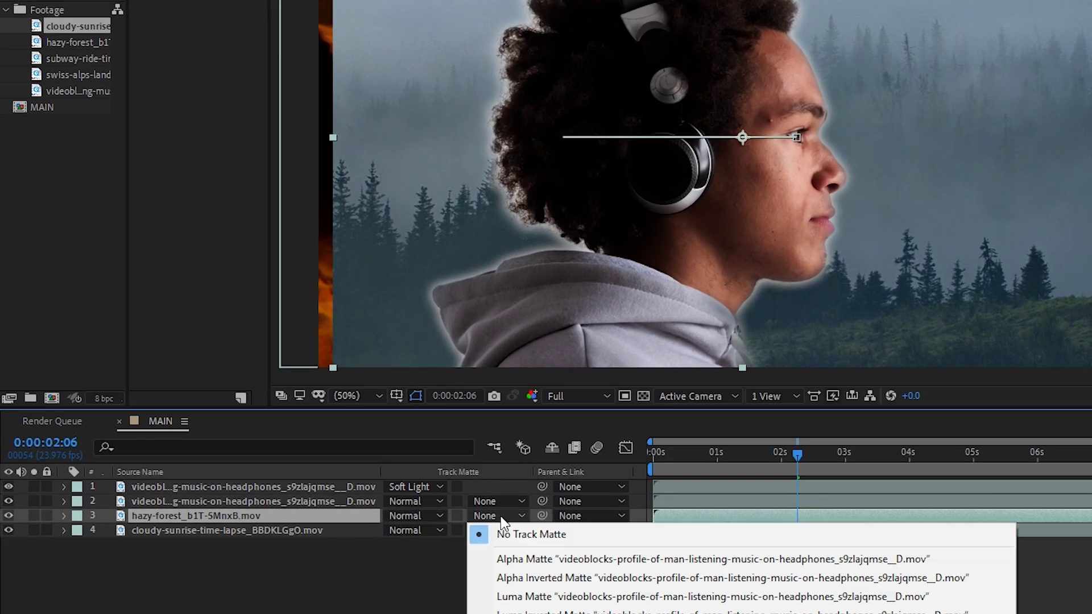
{"action": "left_click", "coordinate": [523, 558]}
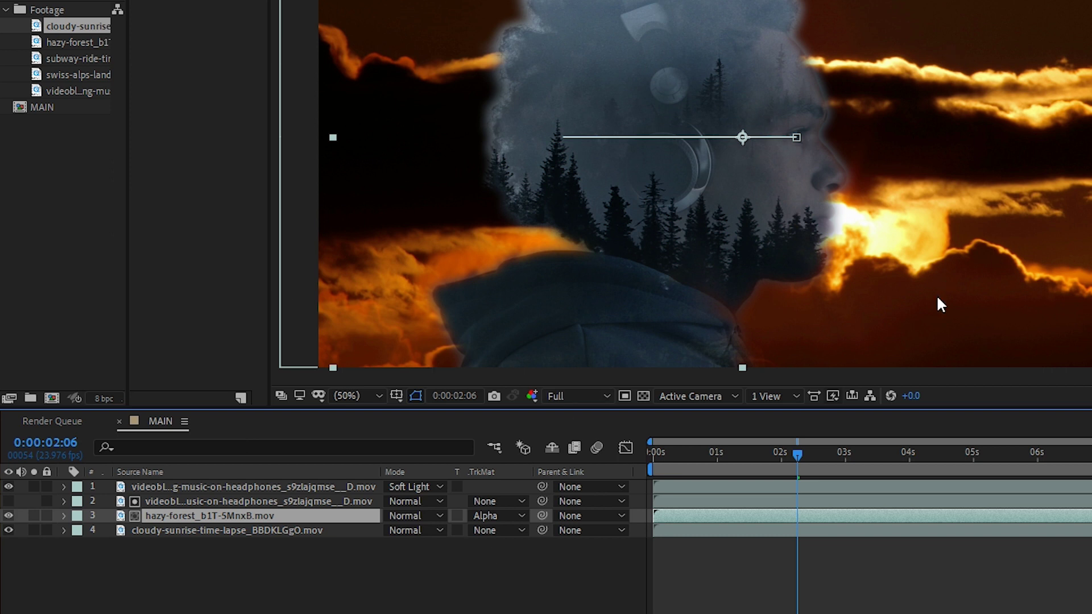
{"action": "left_click", "coordinate": [306, 558]}
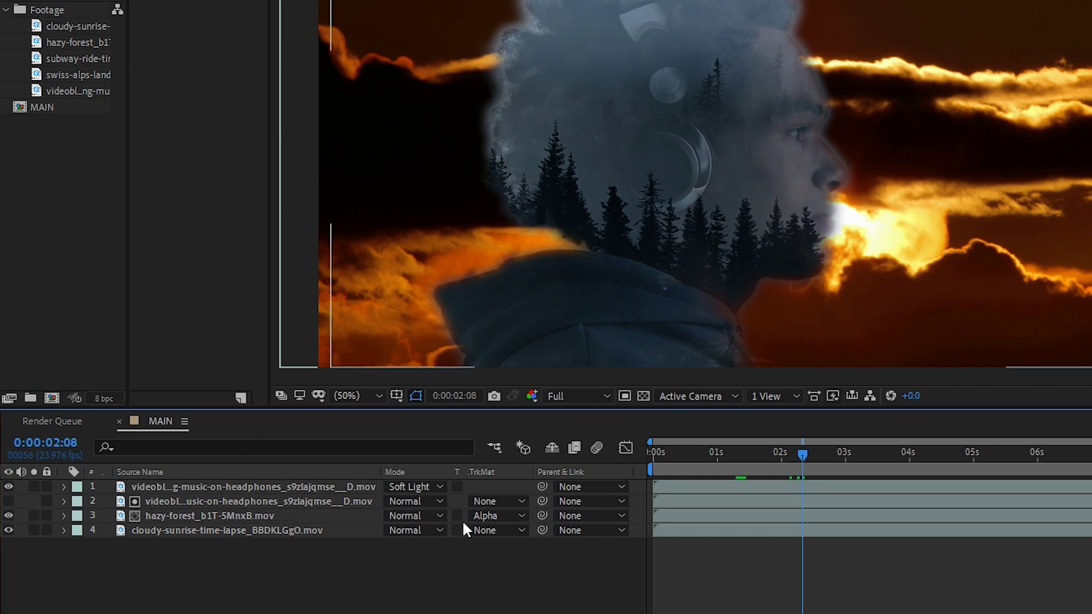
{"action": "left_click", "coordinate": [501, 515]}
{"action": "left_click", "coordinate": [512, 537]}
{"action": "left_click", "coordinate": [217, 531]}
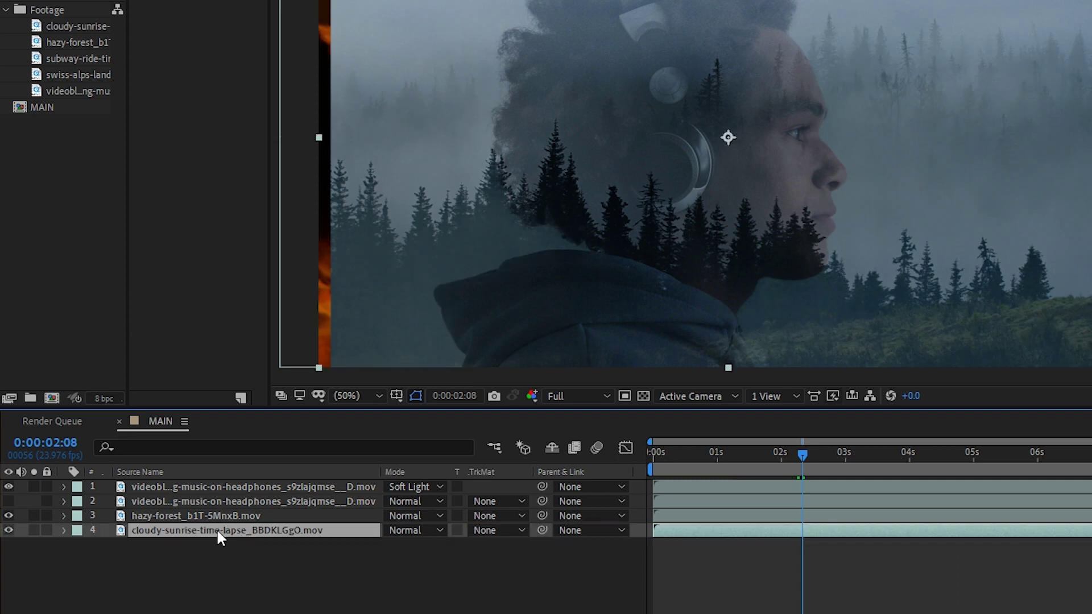
{"action": "key", "text": "Delete"}
{"action": "left_click", "coordinate": [203, 498]}
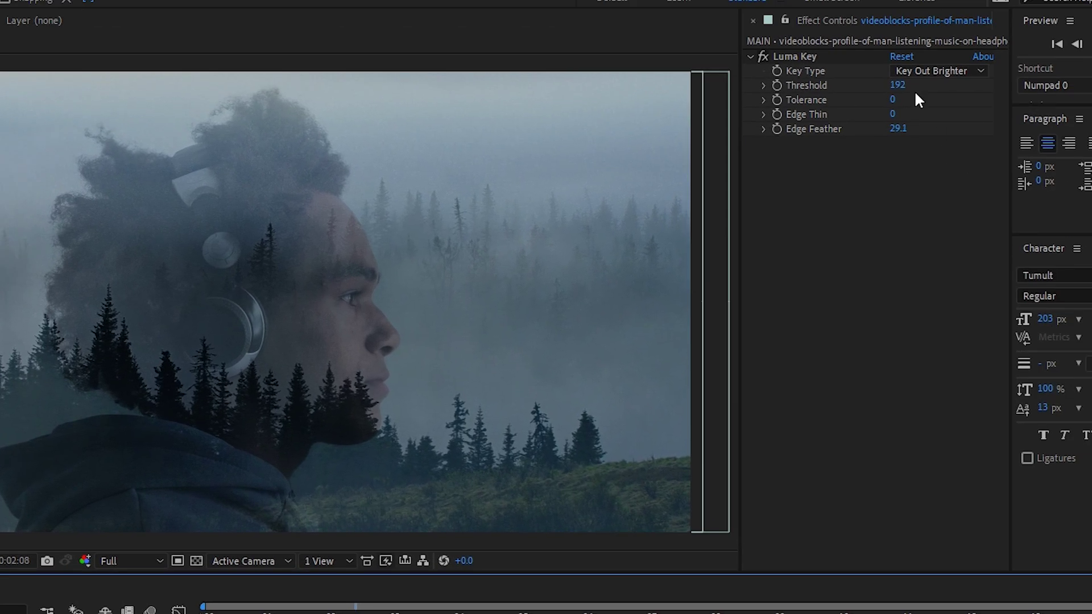
{"action": "left_click", "coordinate": [1066, 21]}
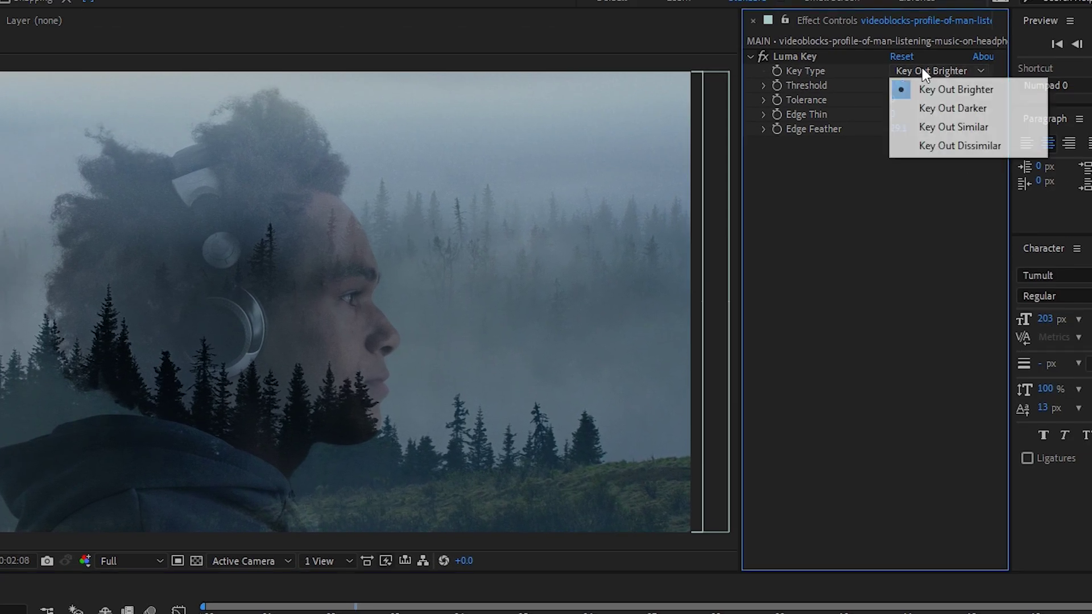
{"action": "left_click", "coordinate": [1087, 59]}
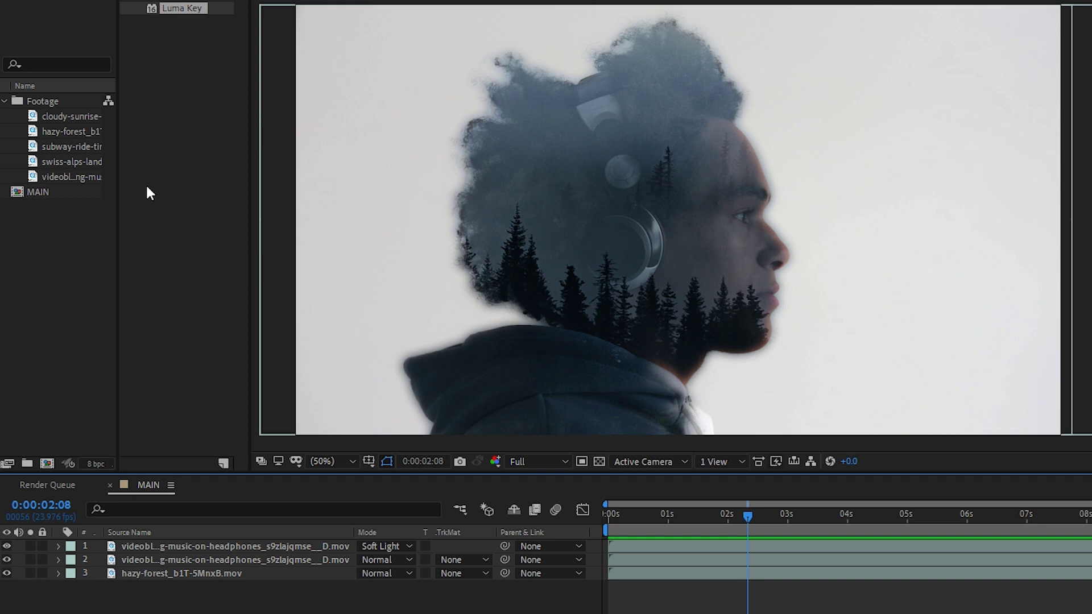
{"action": "left_click_drag", "start_coordinate": [44, 147], "coordinate": [218, 567]}
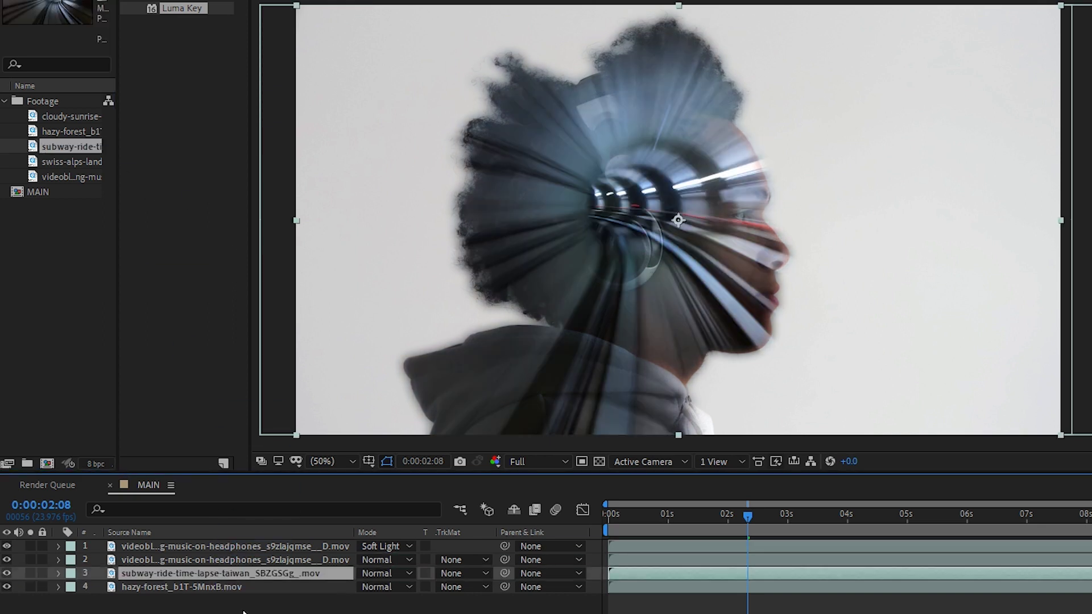
{"action": "key", "text": "Home"}
{"action": "key", "text": "space"}
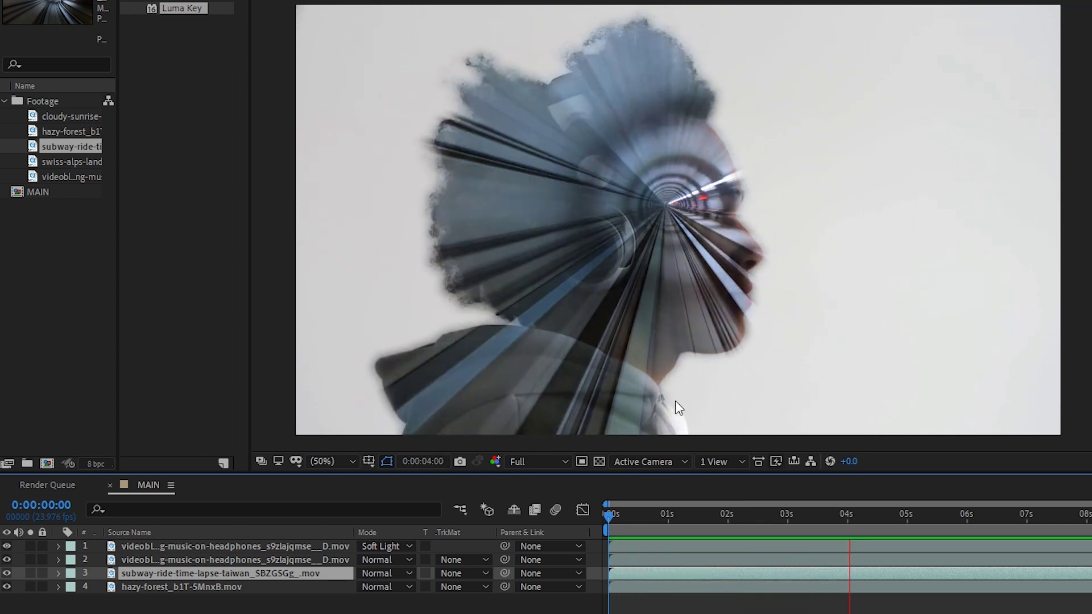
{"action": "left_click", "coordinate": [66, 163]}
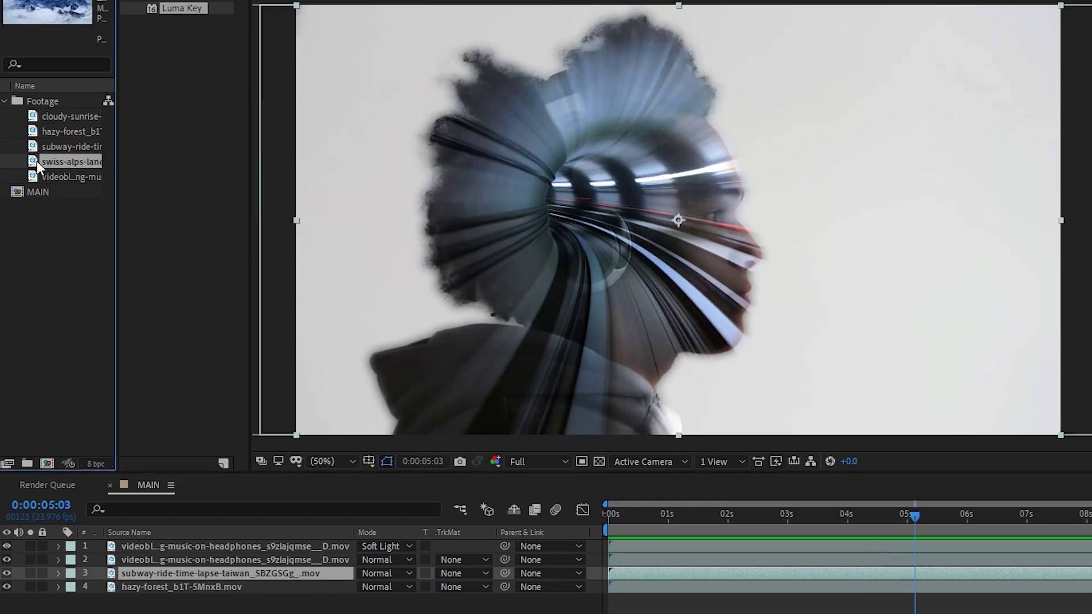
{"action": "left_click_drag", "start_coordinate": [136, 428], "coordinate": [176, 581]}
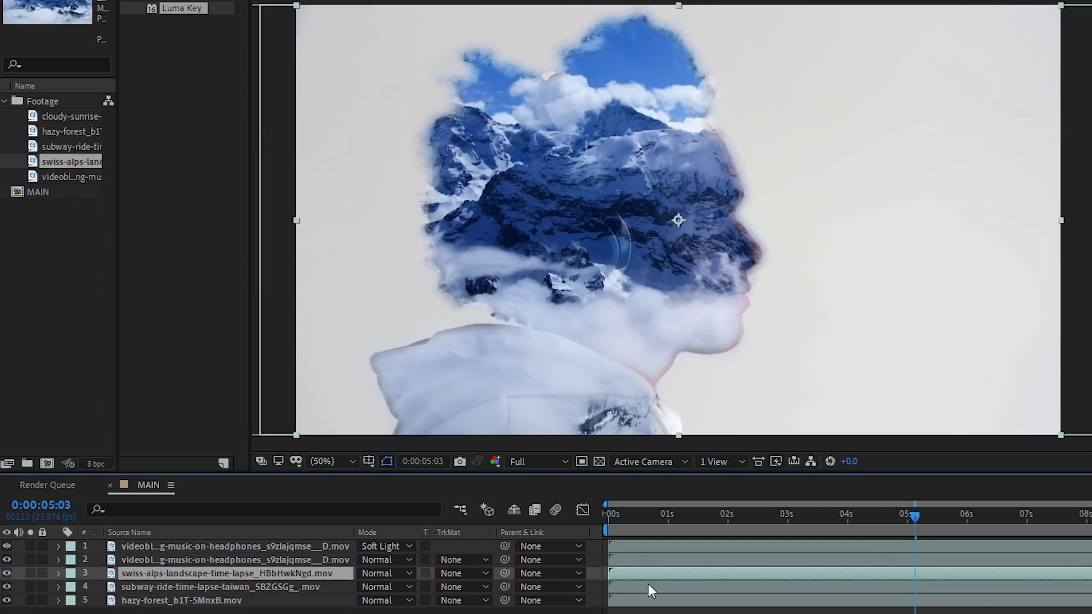
{"action": "key", "text": "space"}
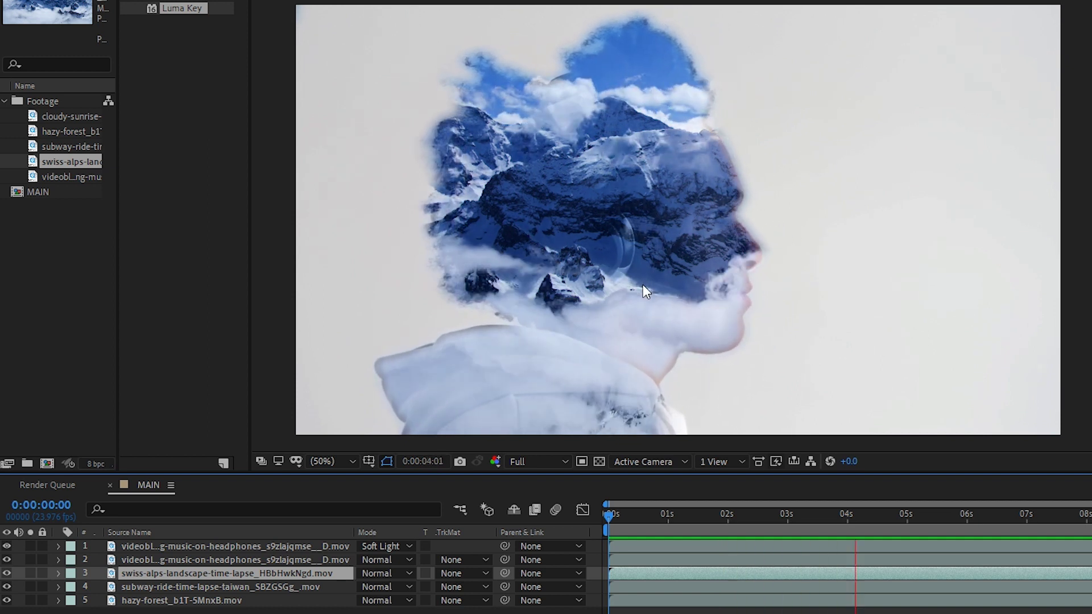
{"action": "left_click", "coordinate": [79, 110]}
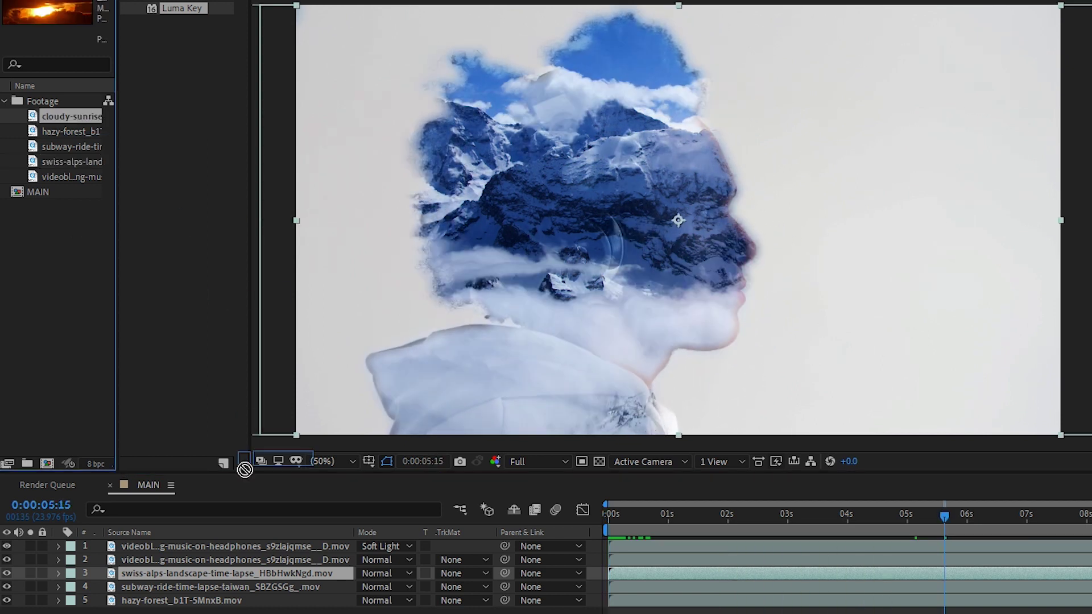
{"action": "left_click_drag", "start_coordinate": [244, 469], "coordinate": [244, 567]}
{"action": "key", "text": "space"}
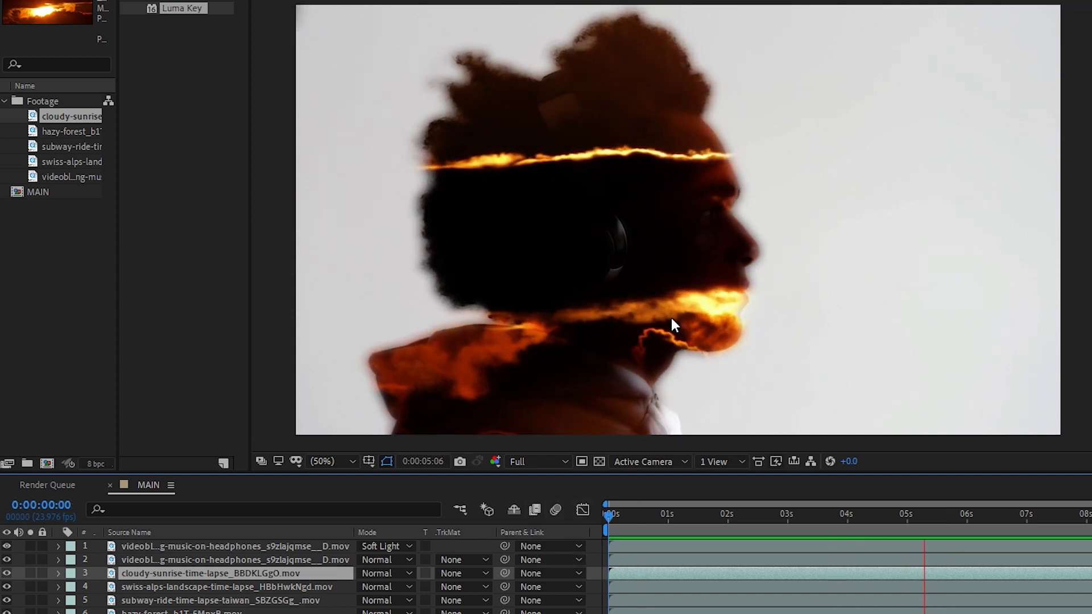
{"action": "left_click", "coordinate": [213, 575]}
{"action": "key", "text": "Delete"}
{"action": "left_click", "coordinate": [212, 575]}
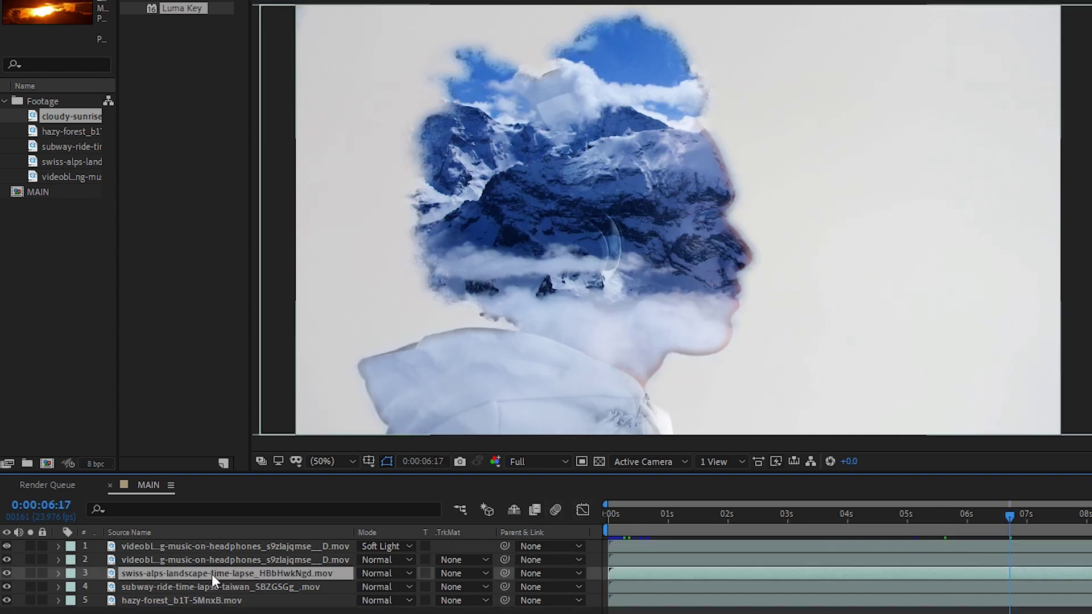
{"action": "key", "text": "Delete"}
{"action": "left_click", "coordinate": [216, 573]}
{"action": "key", "text": "Delete"}
{"action": "key", "text": "Home"}
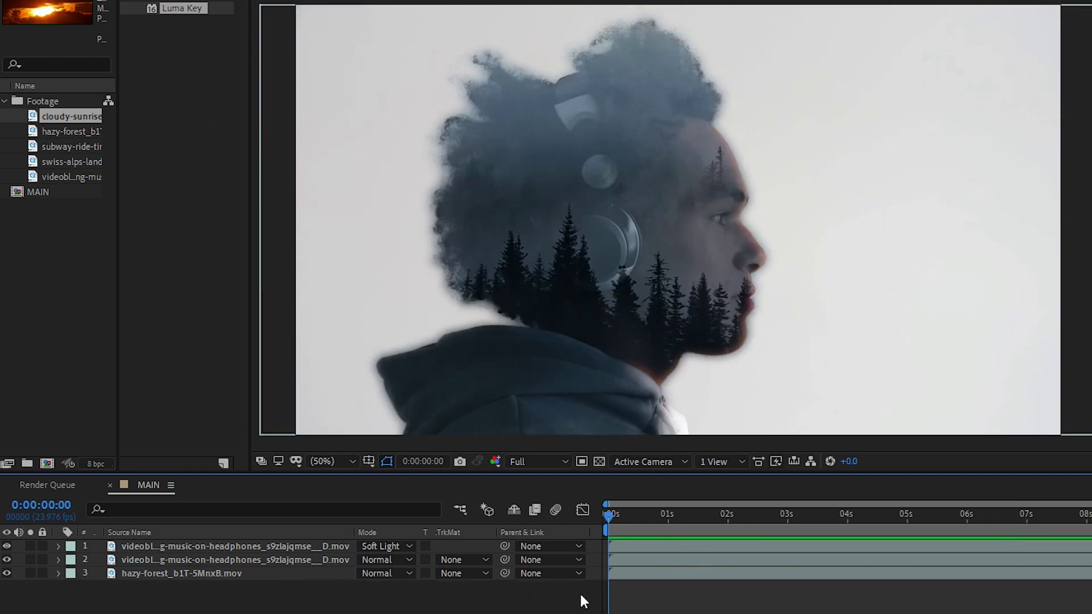